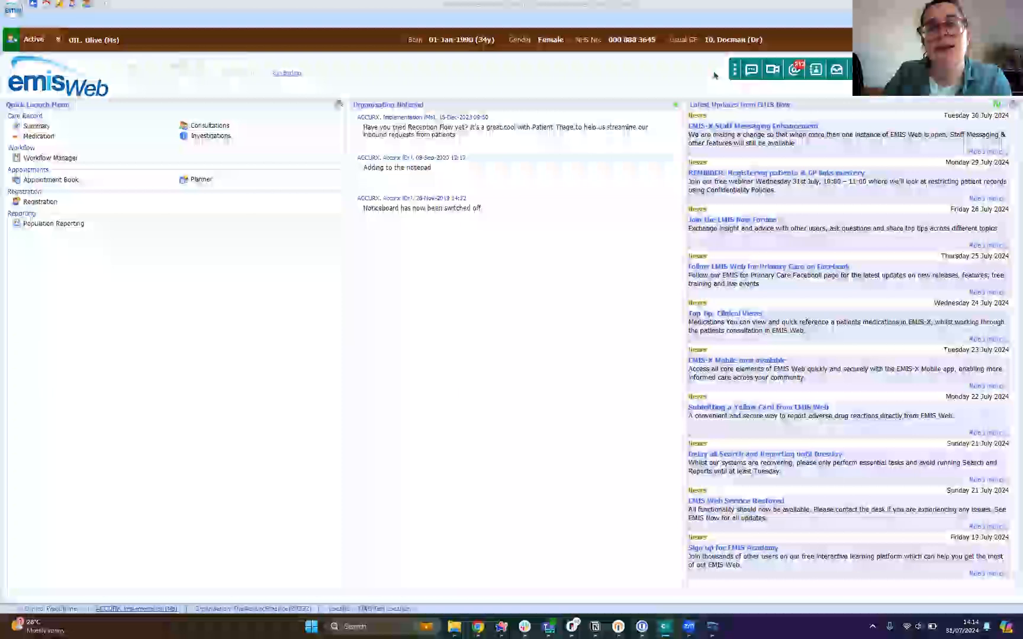
Step: Start a message to the open patient, add a Self-Book link and select The Accurx Practice (29392) (Default) as its organisation
{"action": "left_click", "coordinate": [748, 71]}
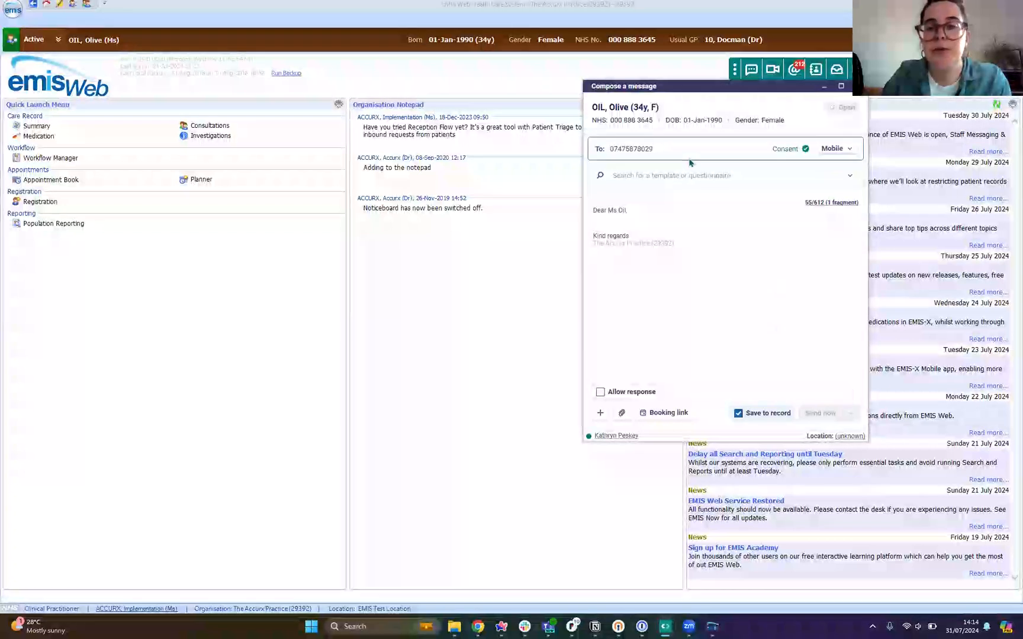
{"action": "left_click", "coordinate": [647, 419]}
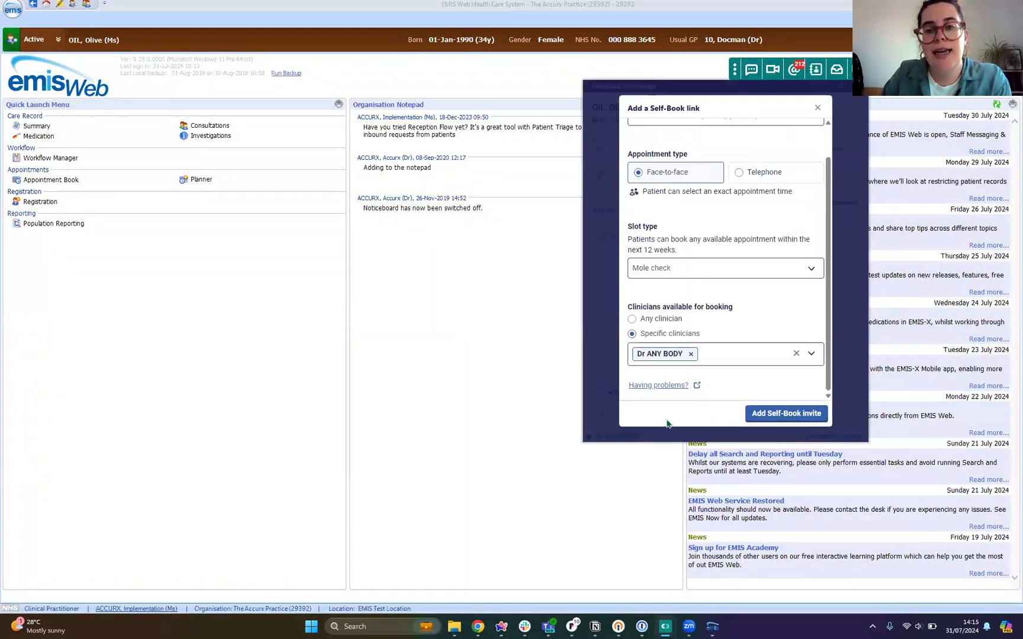
{"action": "scroll", "coordinate": [651, 239], "scroll_direction": "up", "scroll_amount": 2}
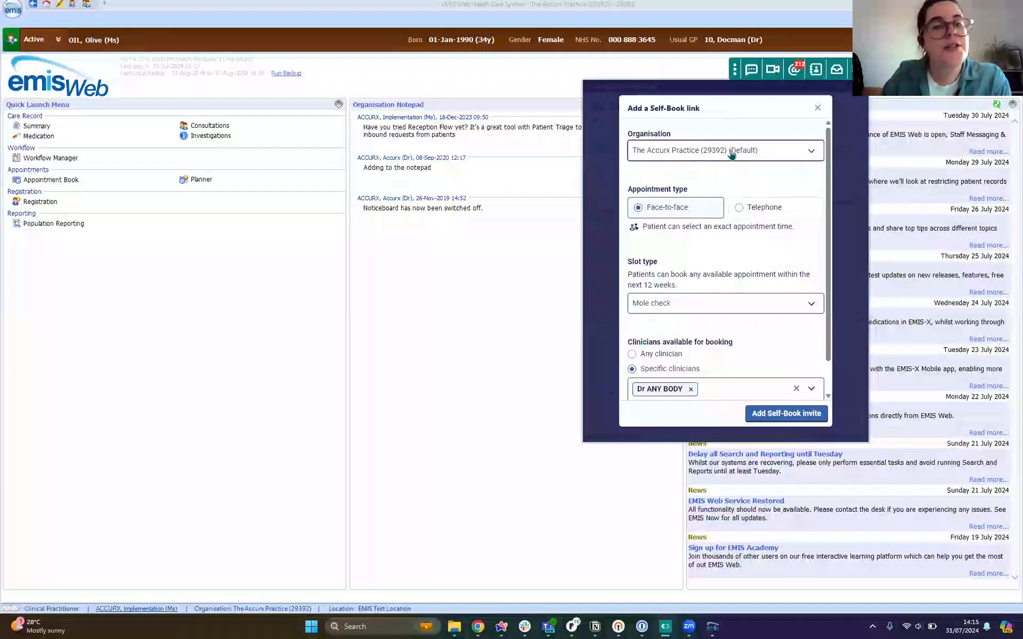
{"action": "left_click", "coordinate": [812, 154]}
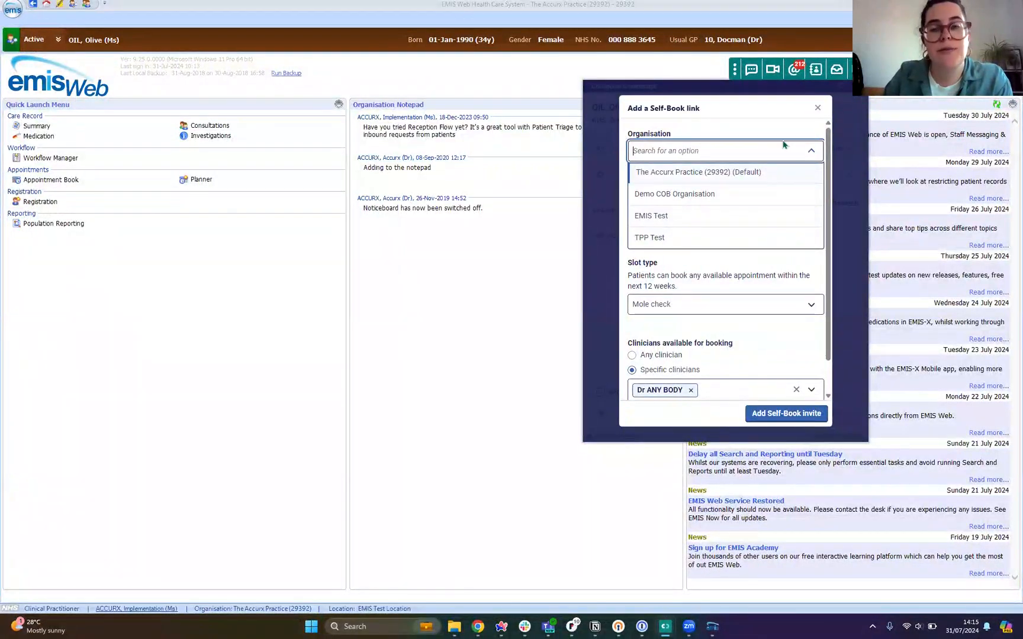
{"action": "left_click", "coordinate": [657, 170]}
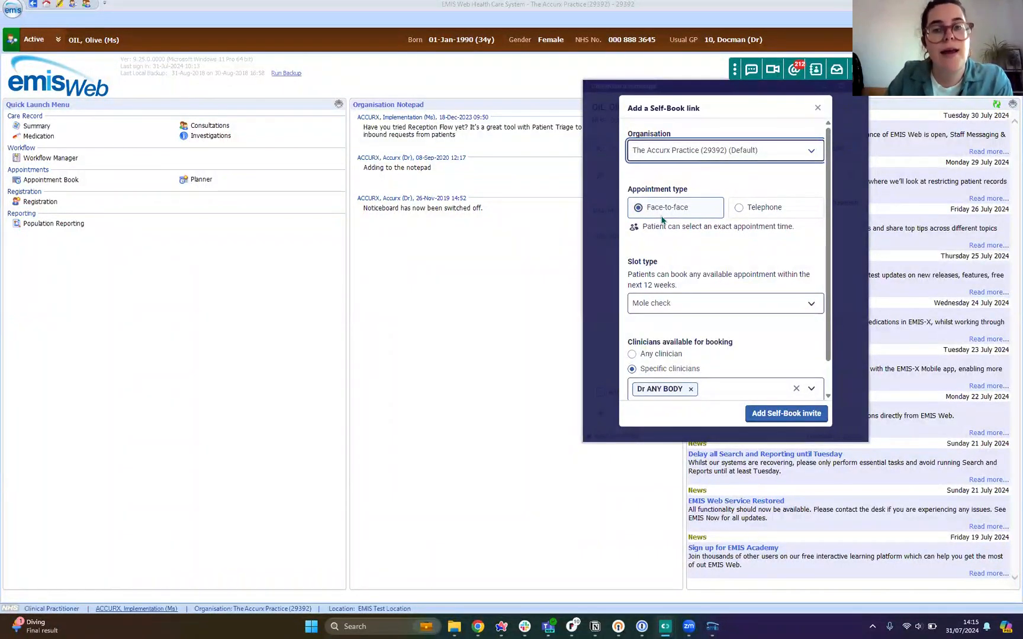
Step: Set the Self-Book link's appointment type to Face-to-face and its slot type to PT Routine Session
{"action": "left_click", "coordinate": [763, 208]}
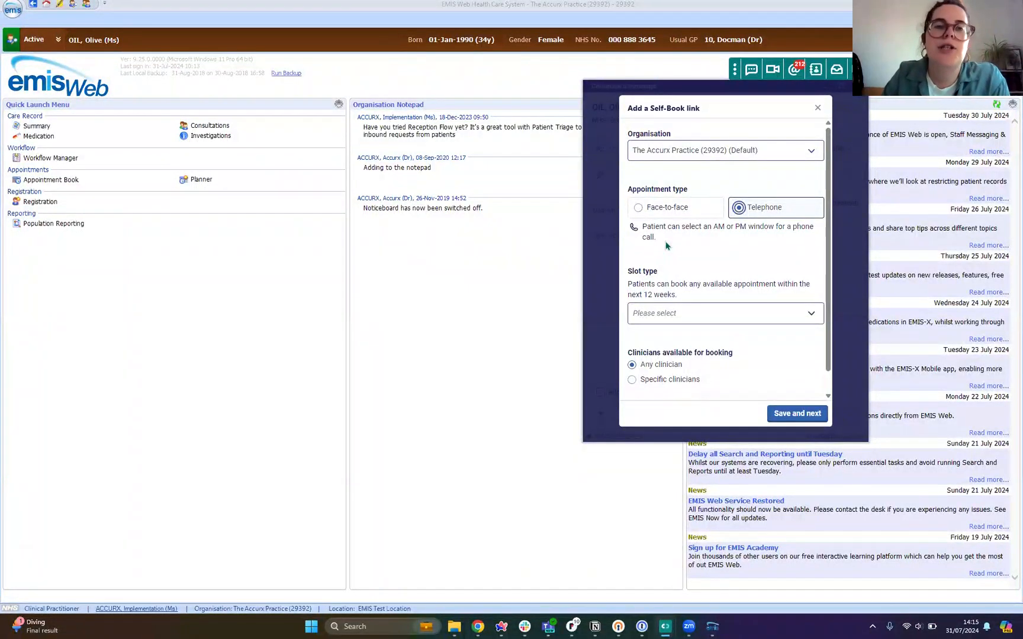
{"action": "left_click", "coordinate": [676, 208]}
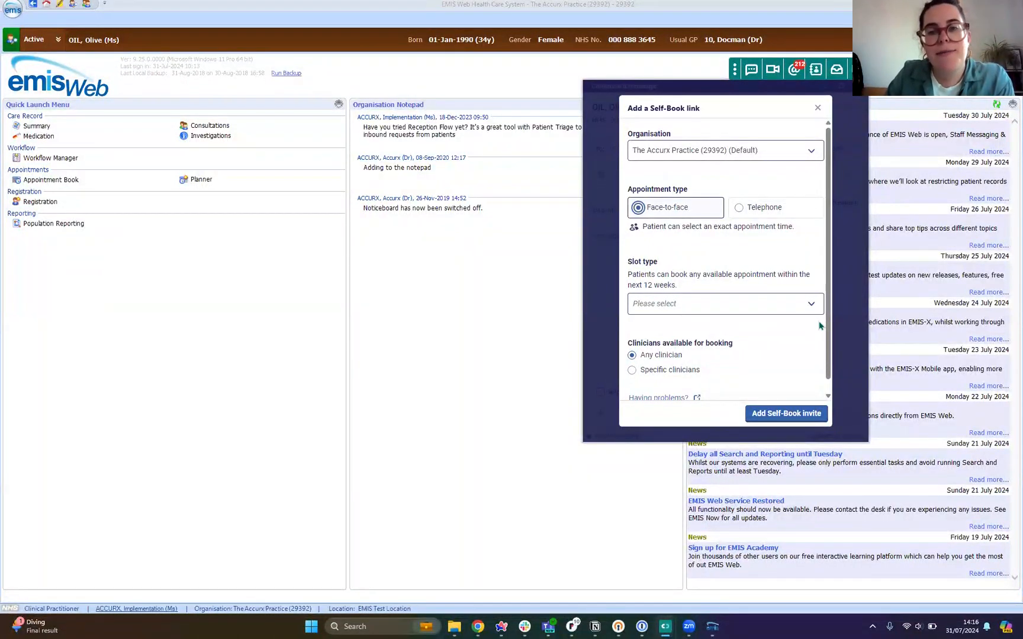
{"action": "left_click", "coordinate": [812, 305]}
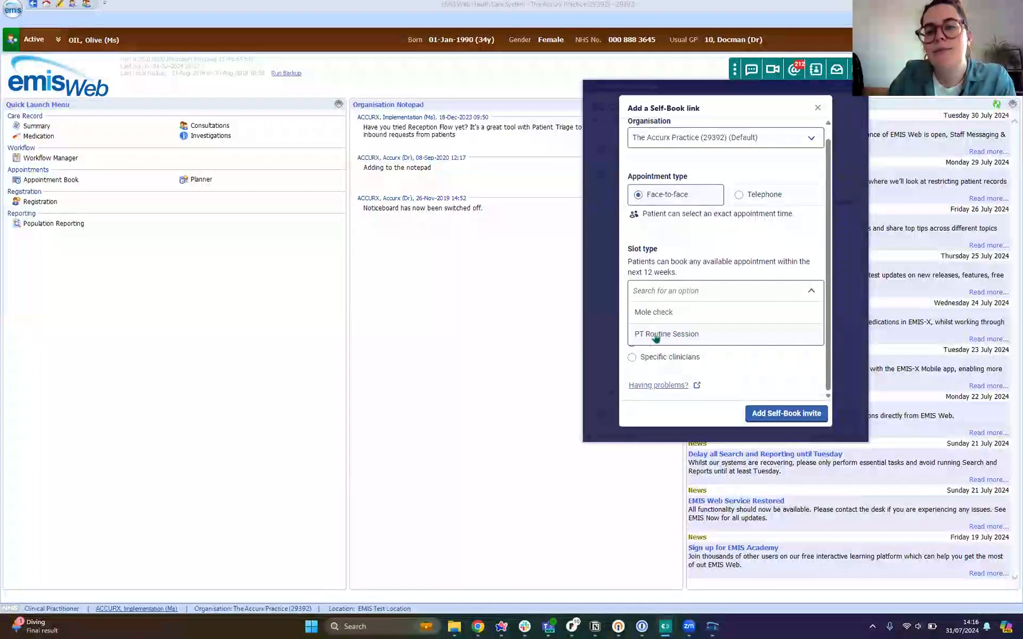
{"action": "left_click", "coordinate": [652, 335]}
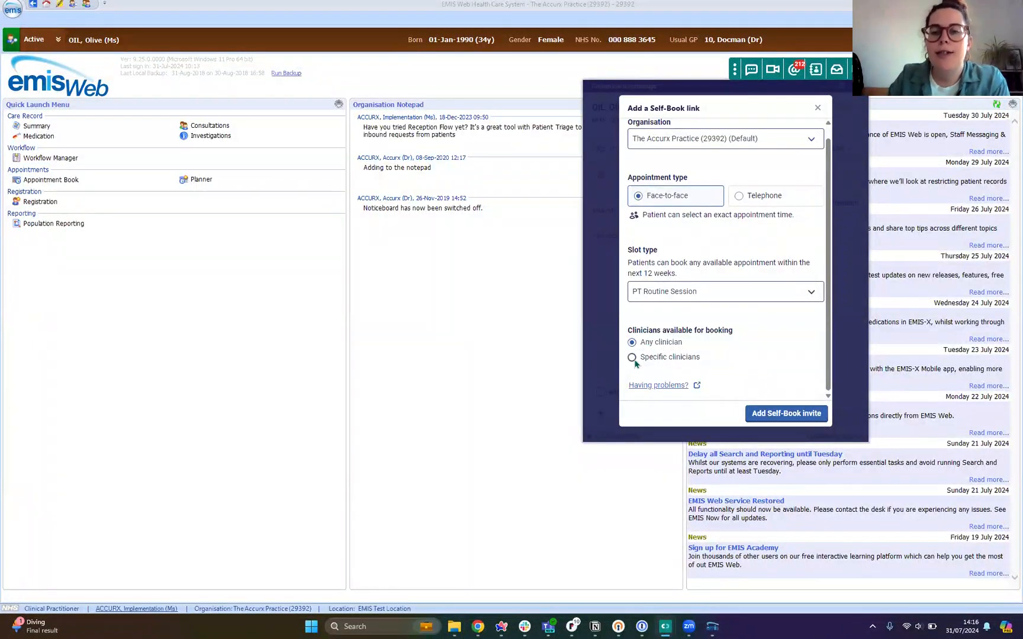
Step: Restrict booking to specific clinicians with only the Accurx doctor selected, and add the Self-Book invite to the message
{"action": "left_click", "coordinate": [636, 358]}
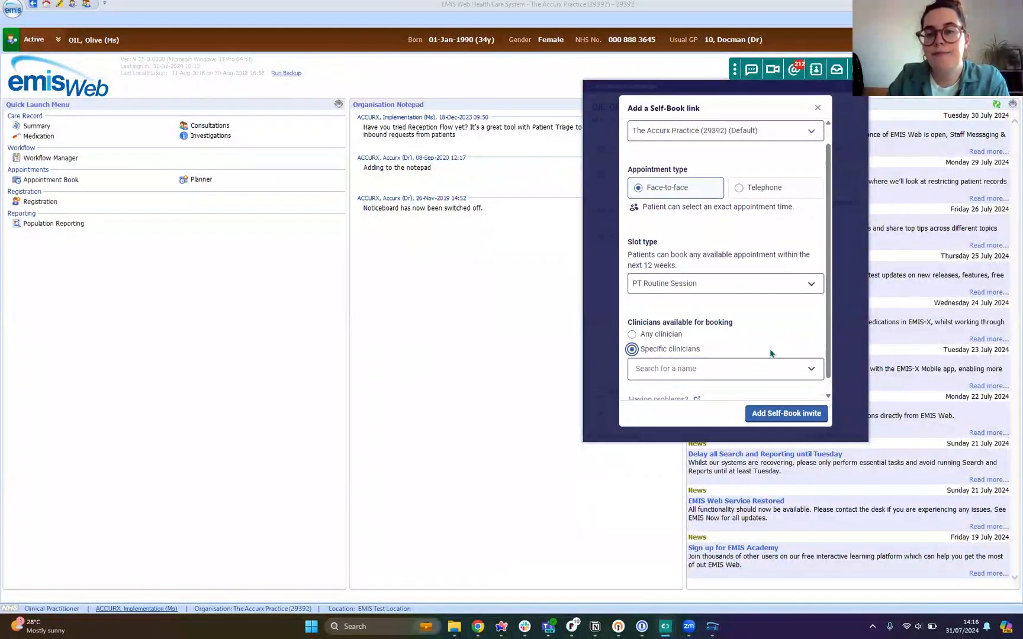
{"action": "left_click", "coordinate": [810, 353]}
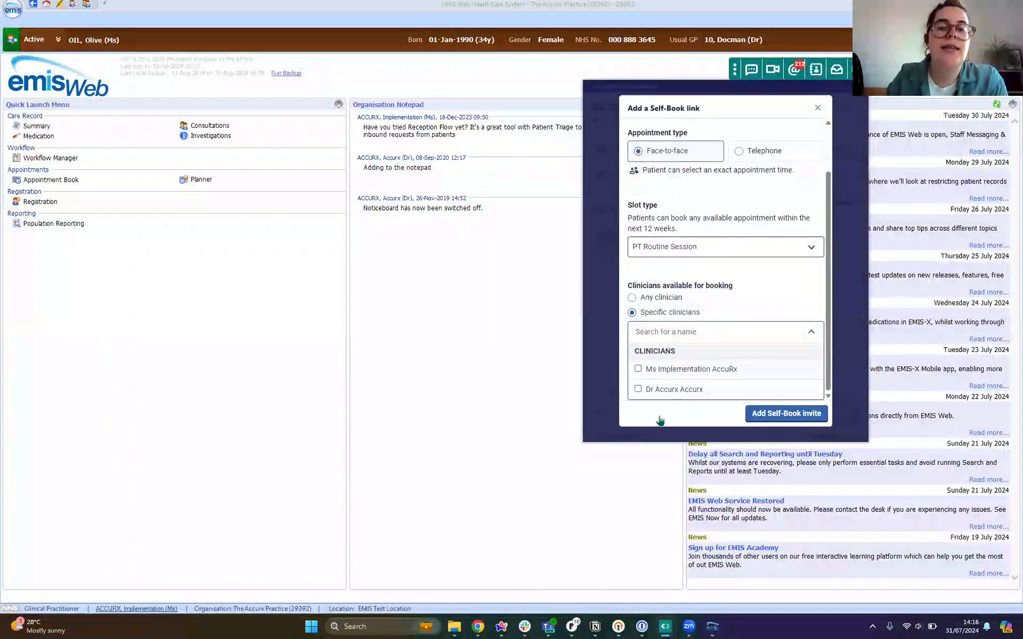
{"action": "left_click", "coordinate": [655, 393]}
{"action": "left_click", "coordinate": [796, 303]}
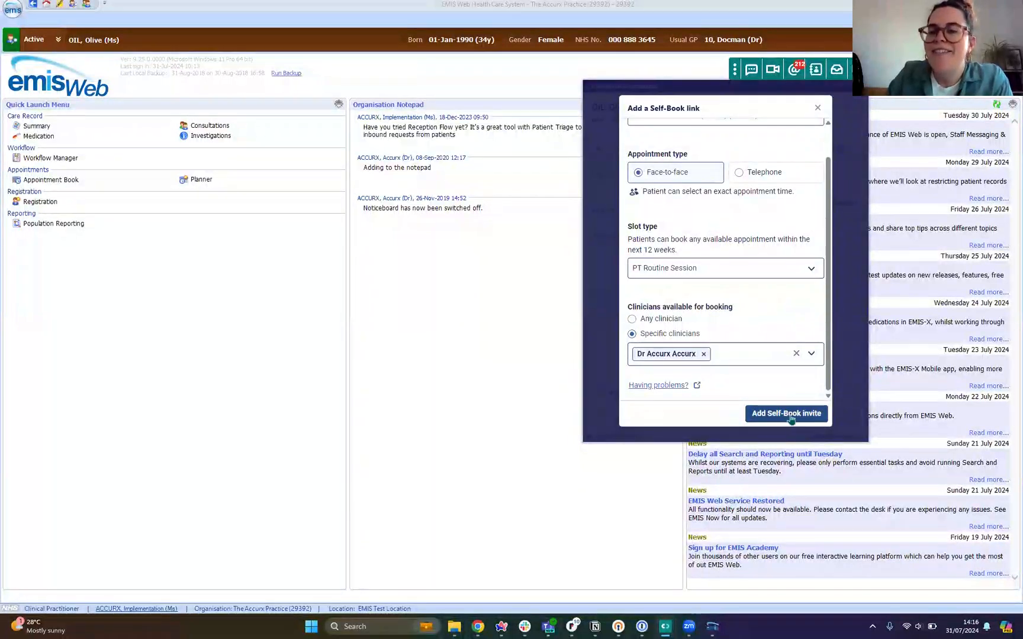
{"action": "left_click", "coordinate": [771, 415]}
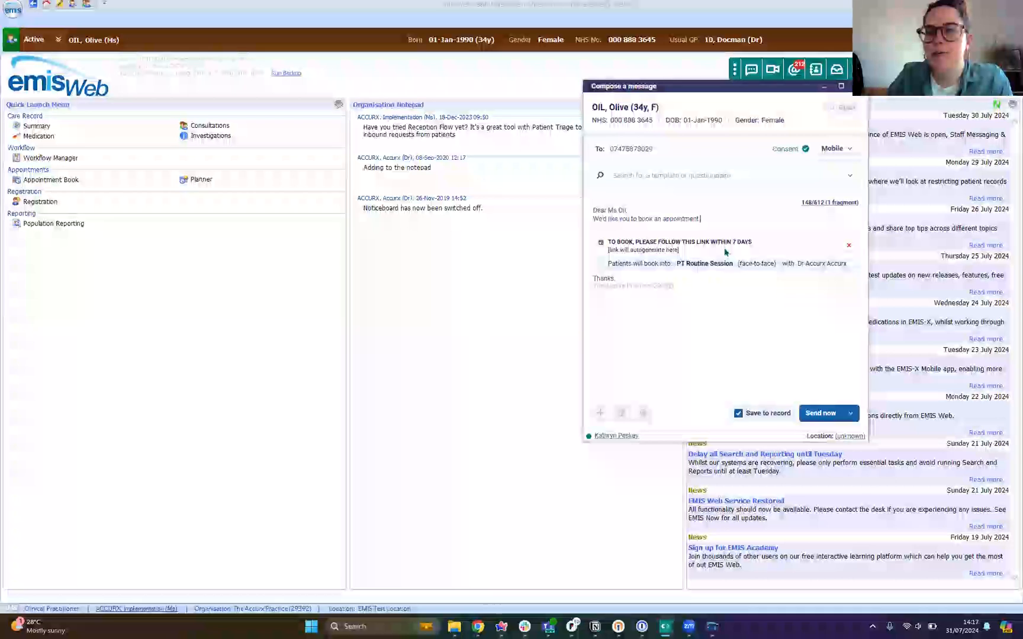
Step: Turn off saving the booking message to the patient's record
{"action": "mouse_move", "coordinate": [808, 208]}
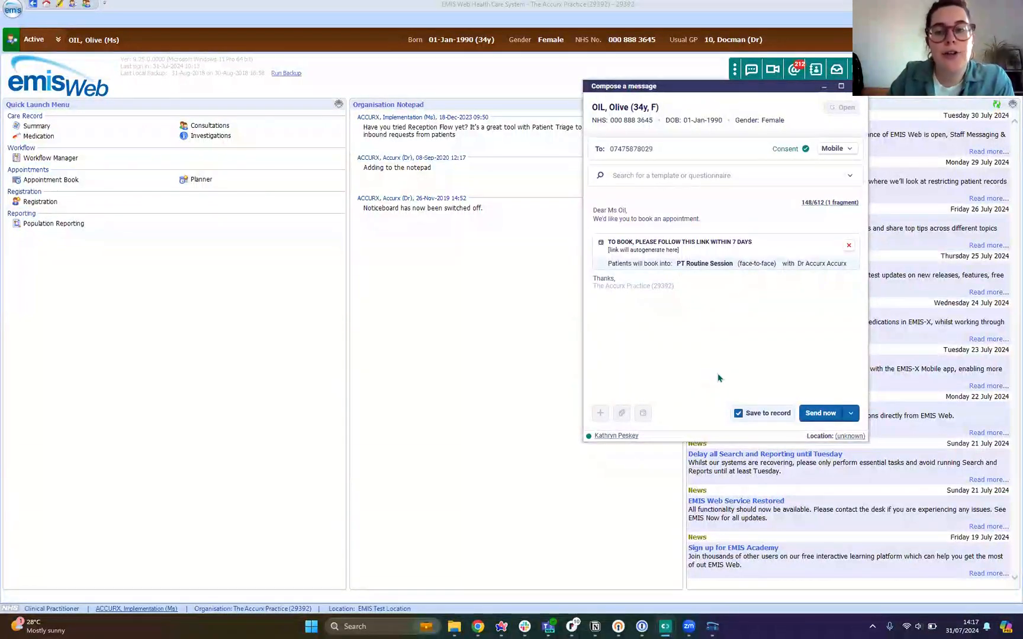
{"action": "left_click", "coordinate": [739, 414]}
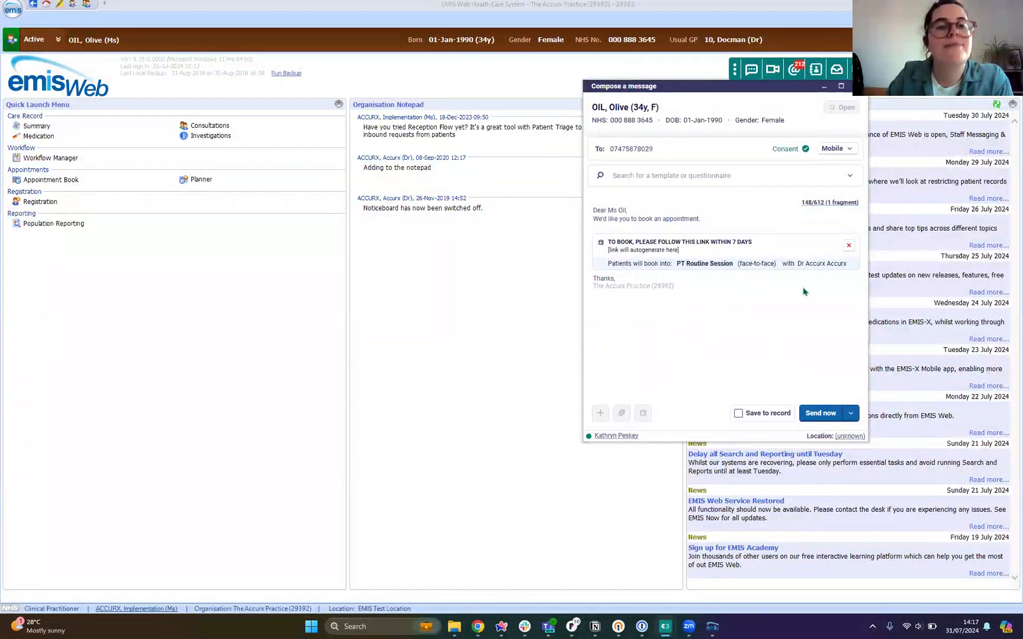
{"action": "left_click", "coordinate": [852, 414]}
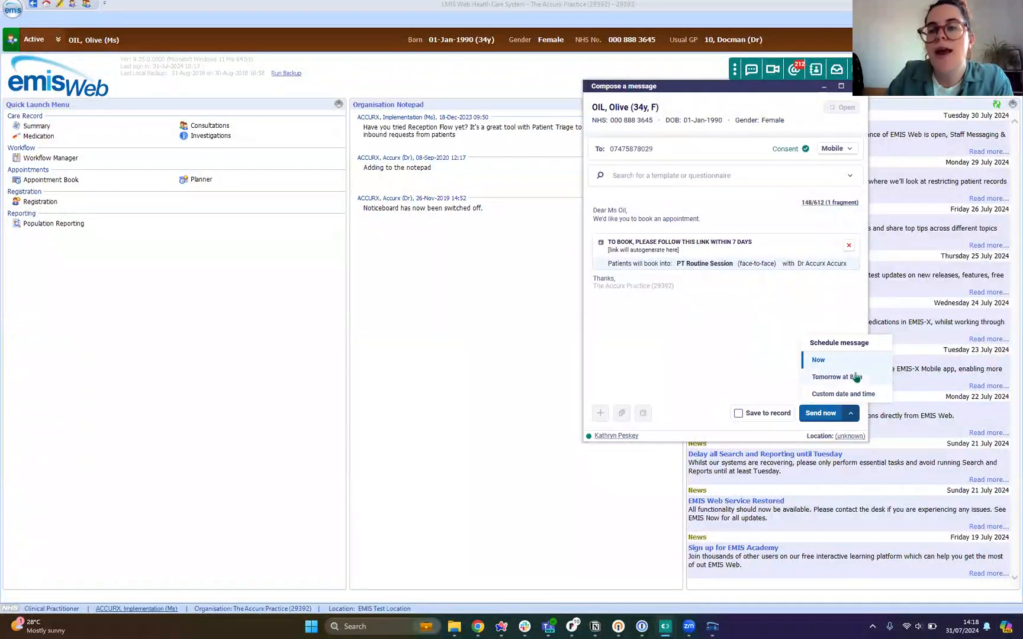
{"action": "left_click", "coordinate": [826, 396]}
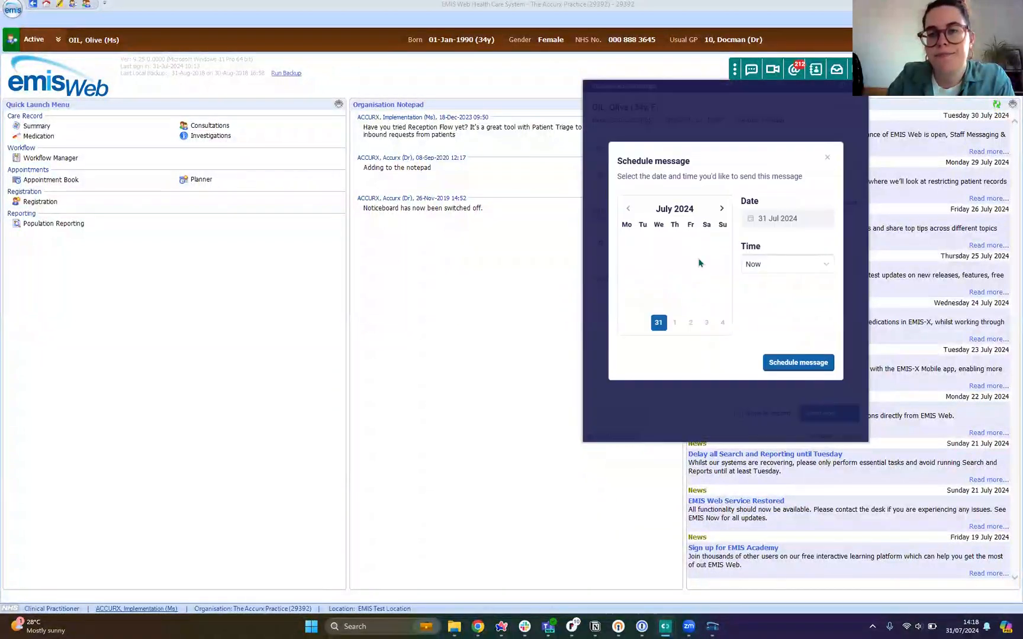
{"action": "left_click", "coordinate": [721, 208]}
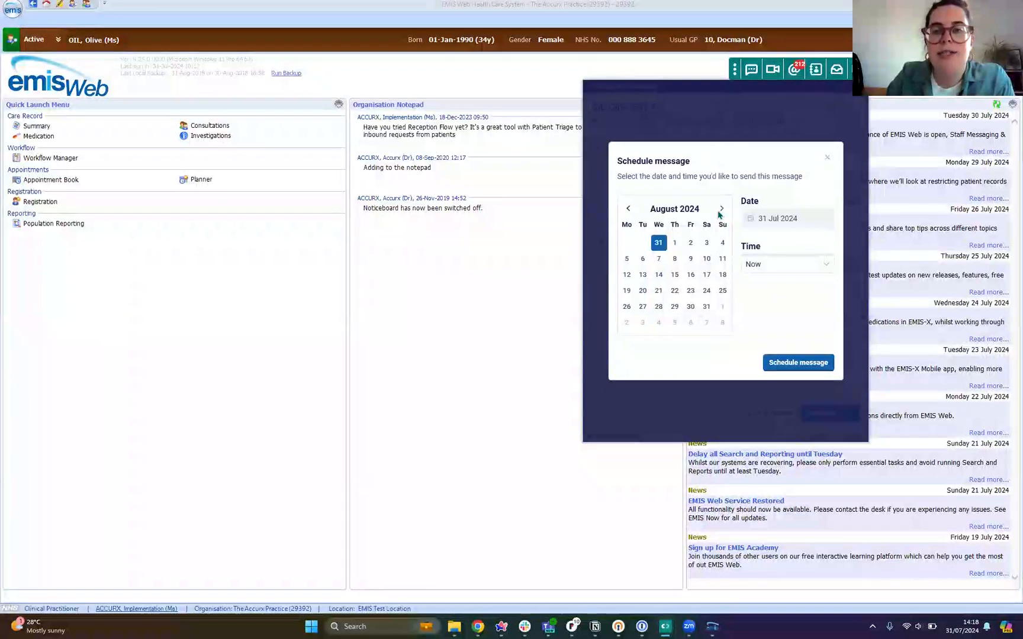
{"action": "left_click", "coordinate": [721, 209]}
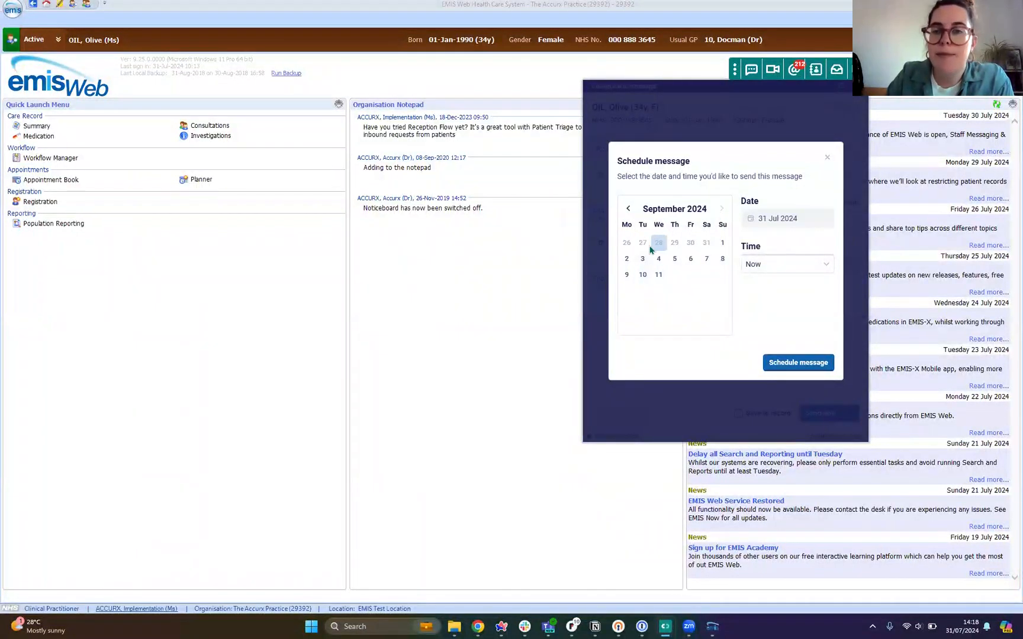
{"action": "left_click", "coordinate": [627, 260]}
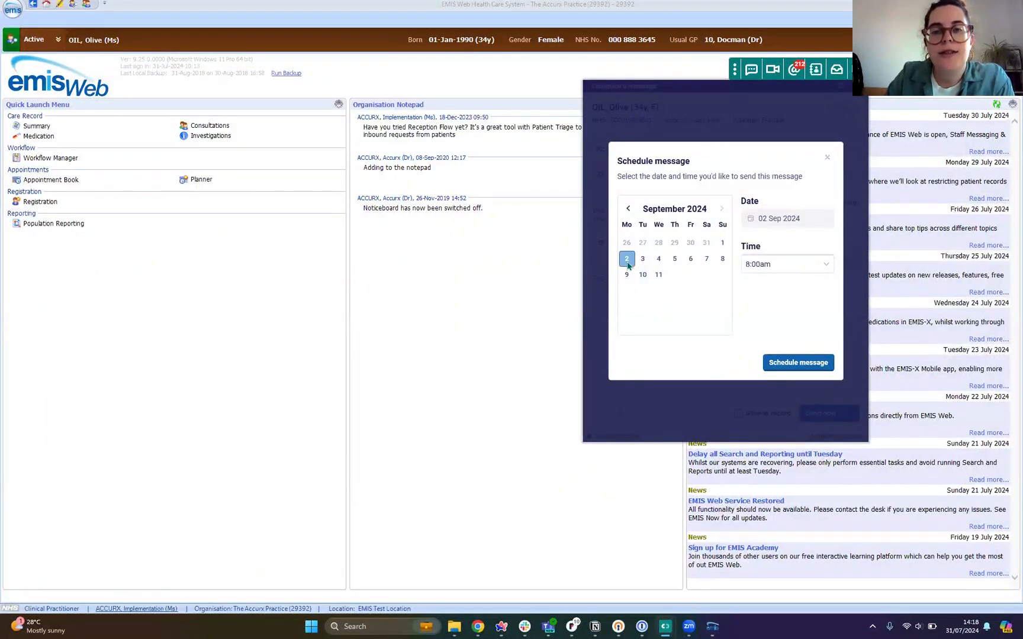
{"action": "left_click", "coordinate": [817, 264]}
{"action": "scroll", "coordinate": [790, 355], "scroll_direction": "down", "scroll_amount": 5}
{"action": "scroll", "coordinate": [784, 361], "scroll_direction": "up", "scroll_amount": 5}
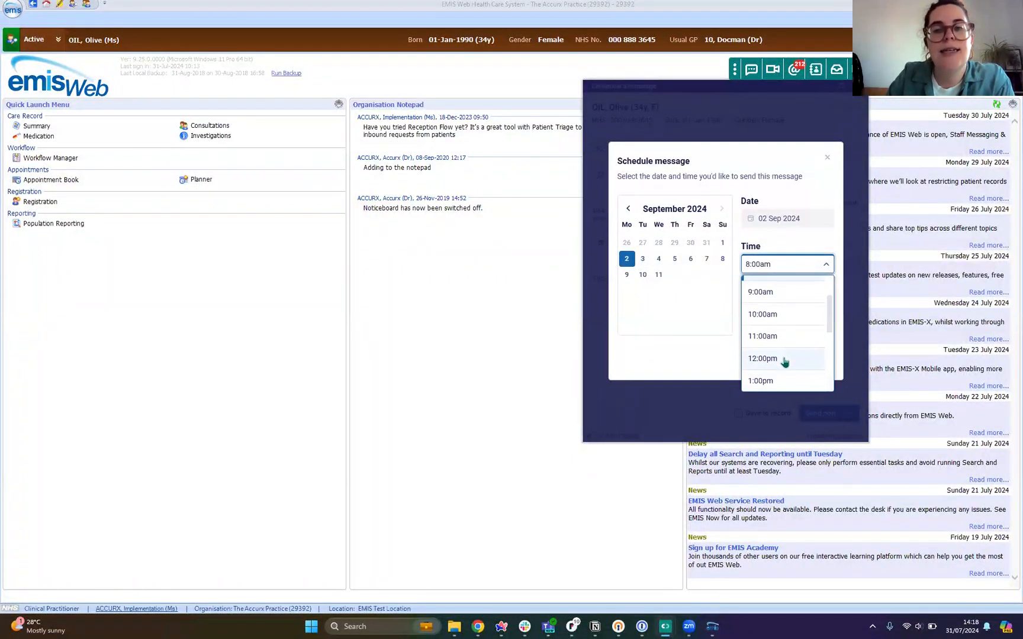
{"action": "left_click", "coordinate": [801, 266]}
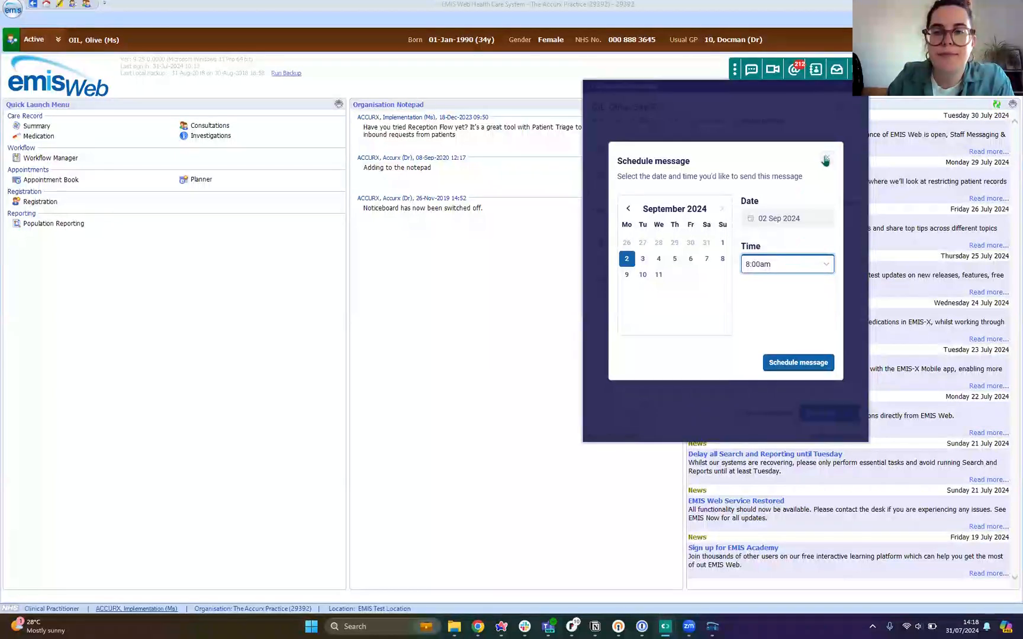
{"action": "left_click", "coordinate": [828, 157]}
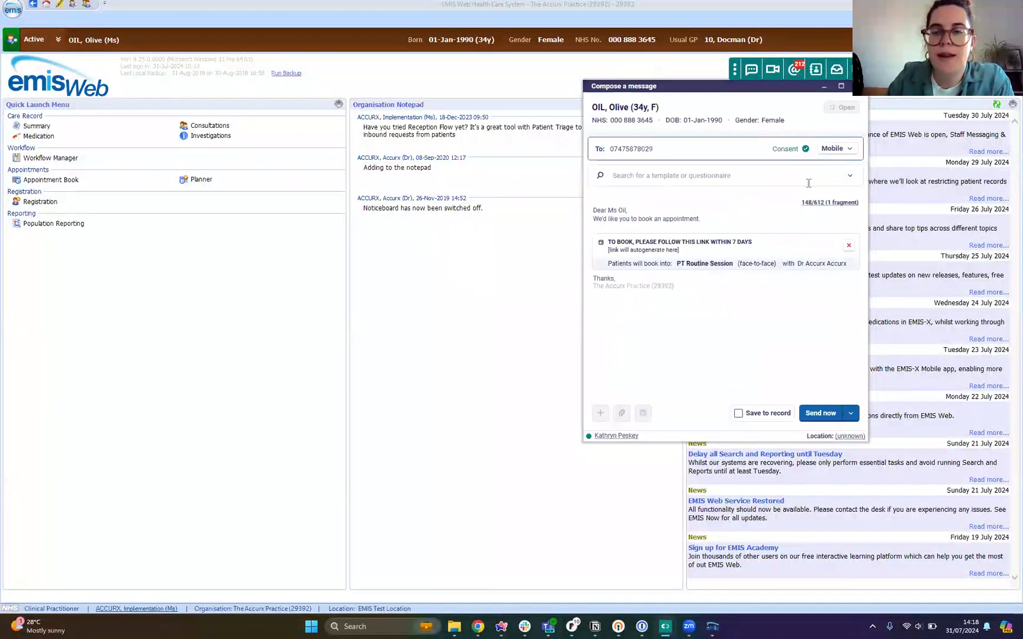
Step: Send the booking message immediately and open the booking link in the sent message
{"action": "left_click", "coordinate": [821, 414]}
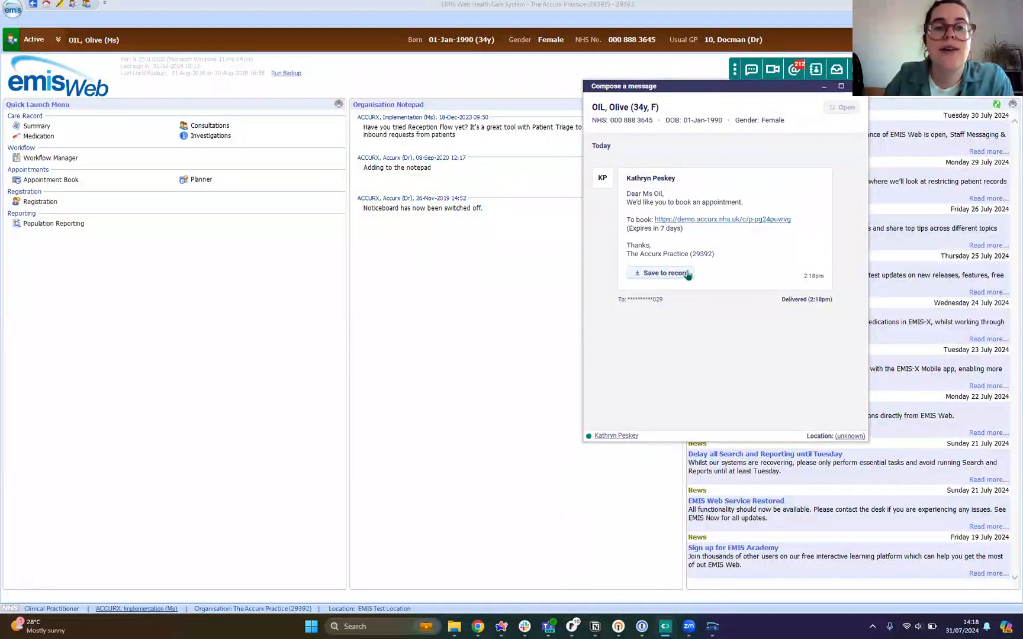
{"action": "left_click", "coordinate": [679, 222]}
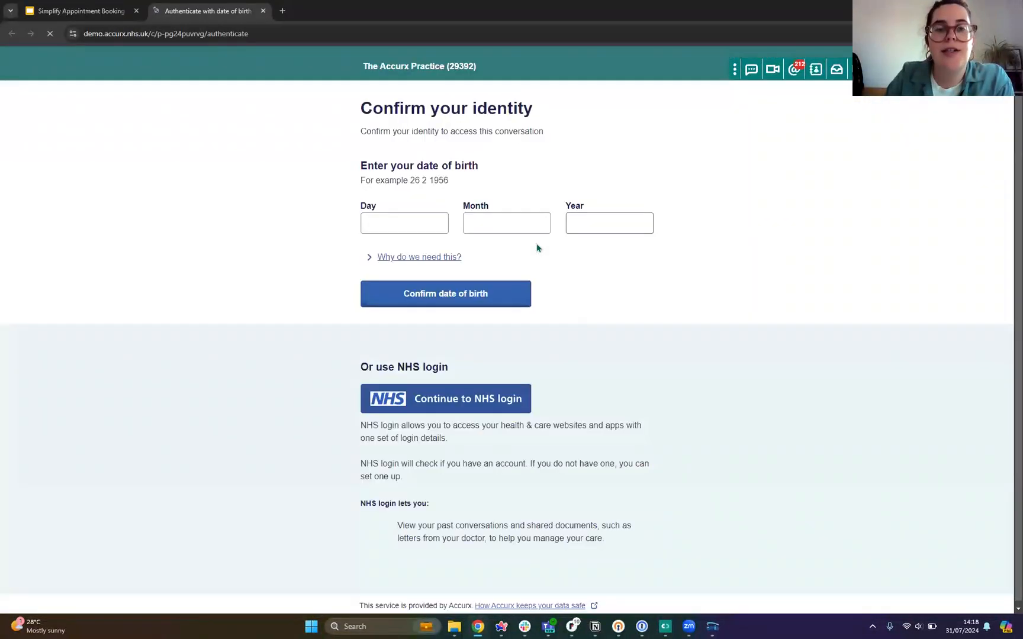
Step: Enter the patient's date of birth on the identity page and confirm it to access the conversation
{"action": "left_click", "coordinate": [413, 222]}
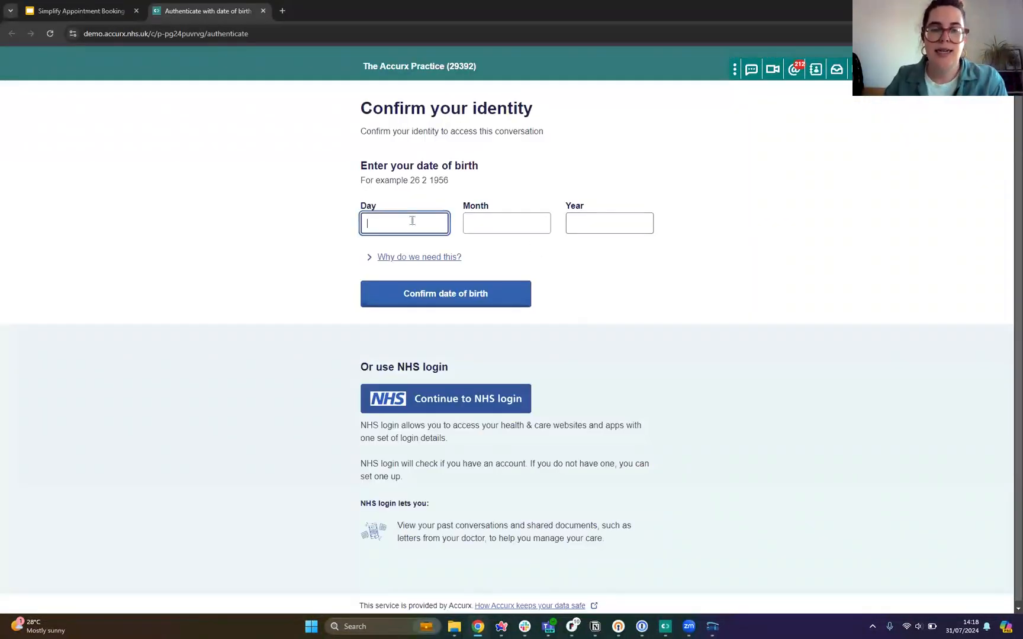
{"action": "type", "text": "01"}
{"action": "key", "text": "Tab"}
{"action": "type", "text": "01"}
{"action": "key", "text": "Tab"}
{"action": "type", "text": "1990"}
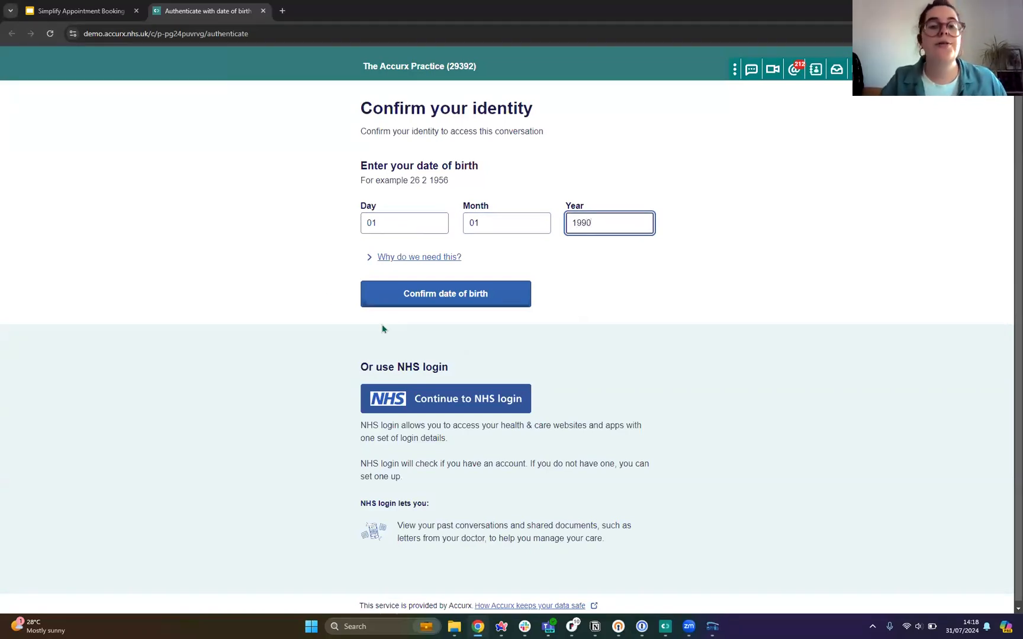
{"action": "left_click", "coordinate": [437, 302]}
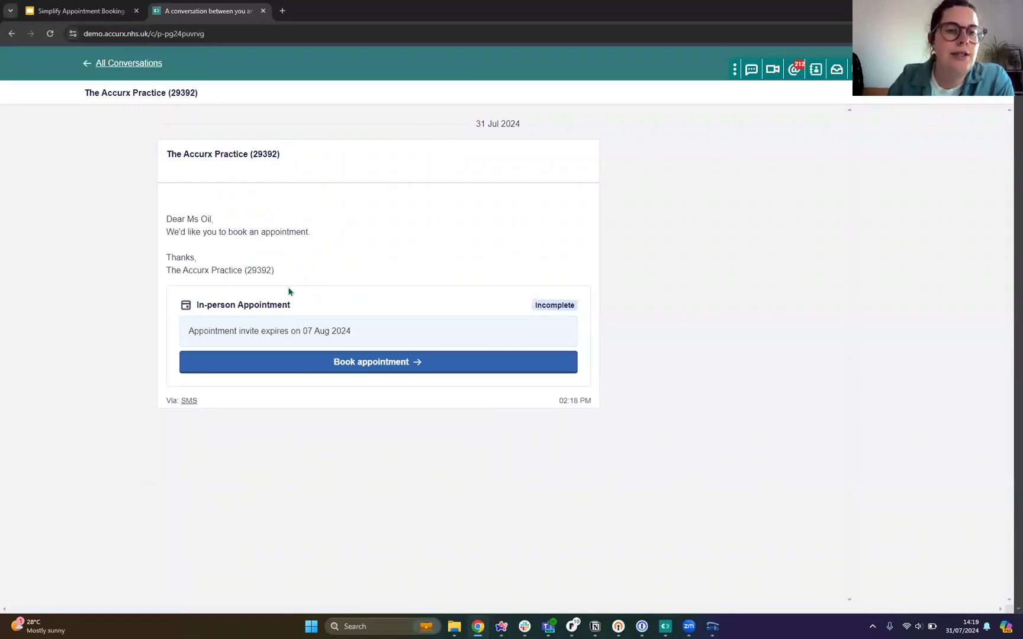
Step: Book the in-person appointment for Friday 2 August 2024 at 11:00am and confirm the reviewed details
{"action": "left_click", "coordinate": [416, 363]}
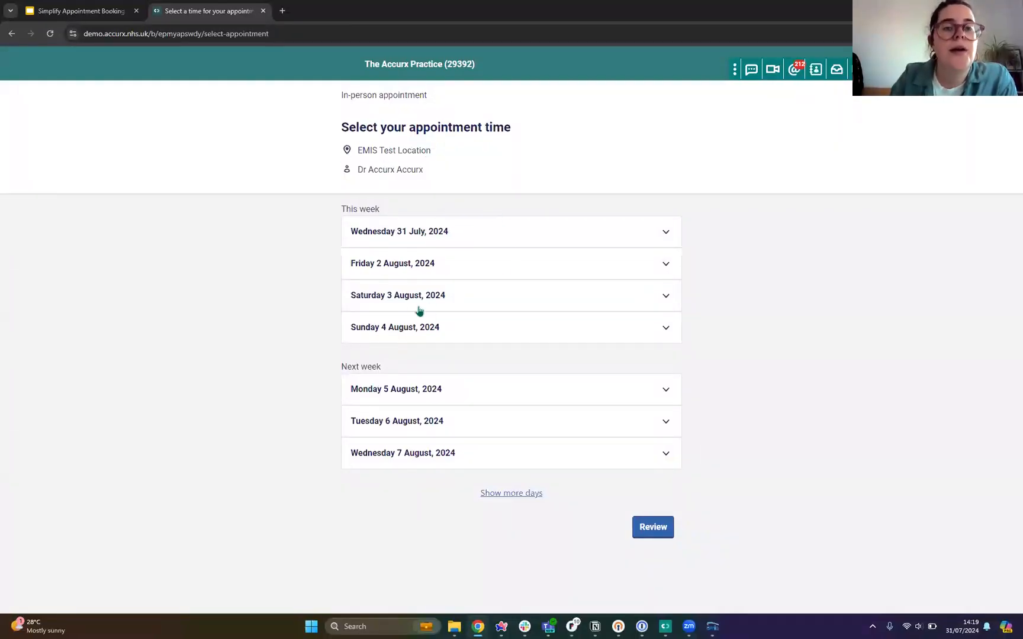
{"action": "left_click", "coordinate": [666, 266]}
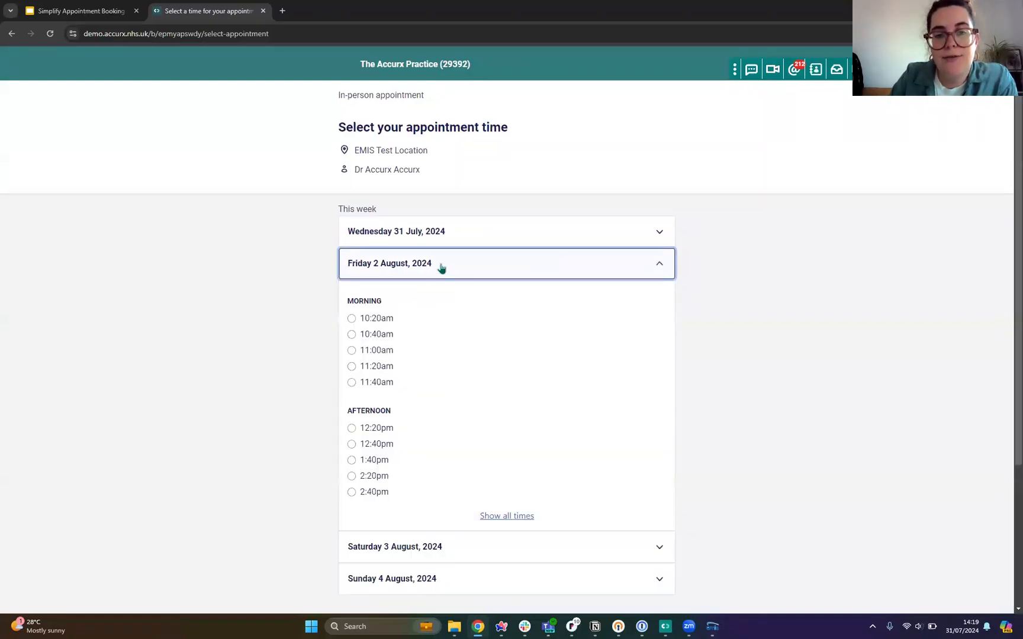
{"action": "left_click", "coordinate": [366, 353]}
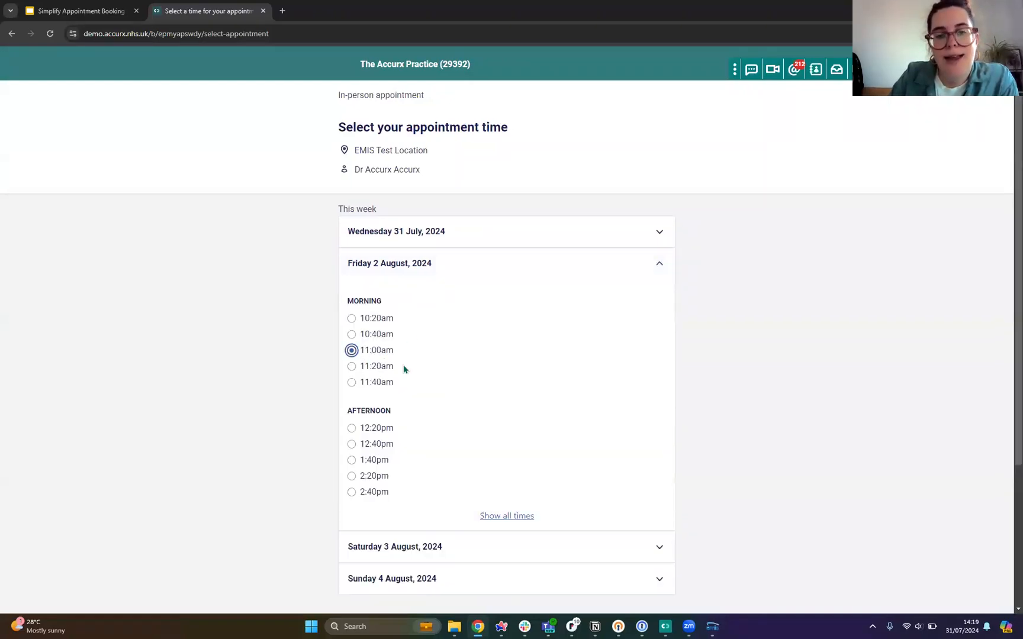
{"action": "scroll", "coordinate": [525, 452], "scroll_direction": "down", "scroll_amount": 3}
{"action": "left_click", "coordinate": [652, 589]}
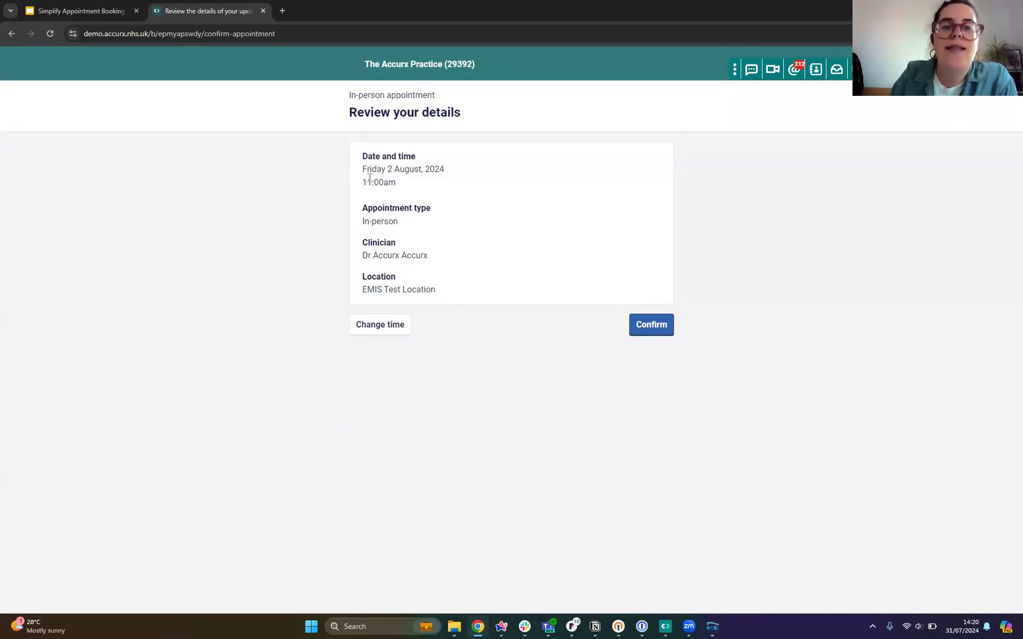
{"action": "left_click", "coordinate": [652, 332]}
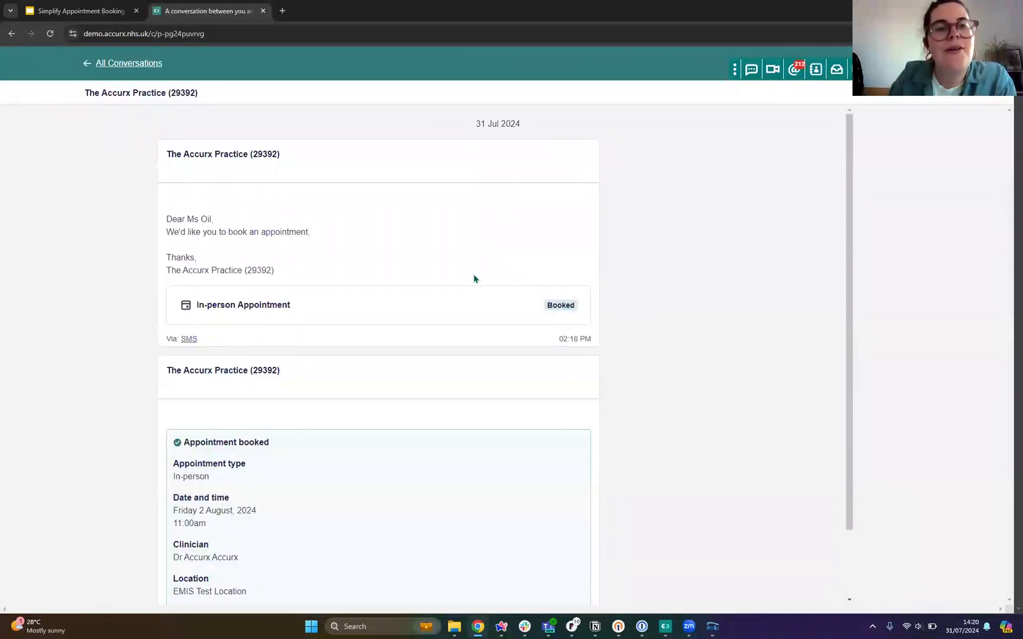
Step: View the calendar options for adding the booked in-person appointment and close them without choosing one
{"action": "scroll", "coordinate": [474, 279], "scroll_direction": "down", "scroll_amount": 2}
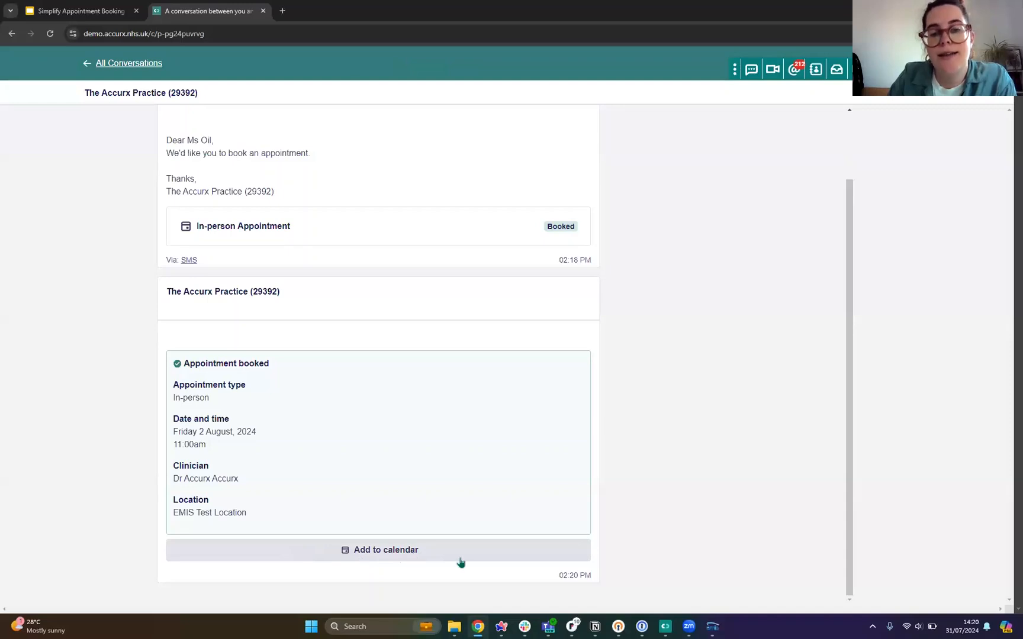
{"action": "left_click", "coordinate": [361, 551]}
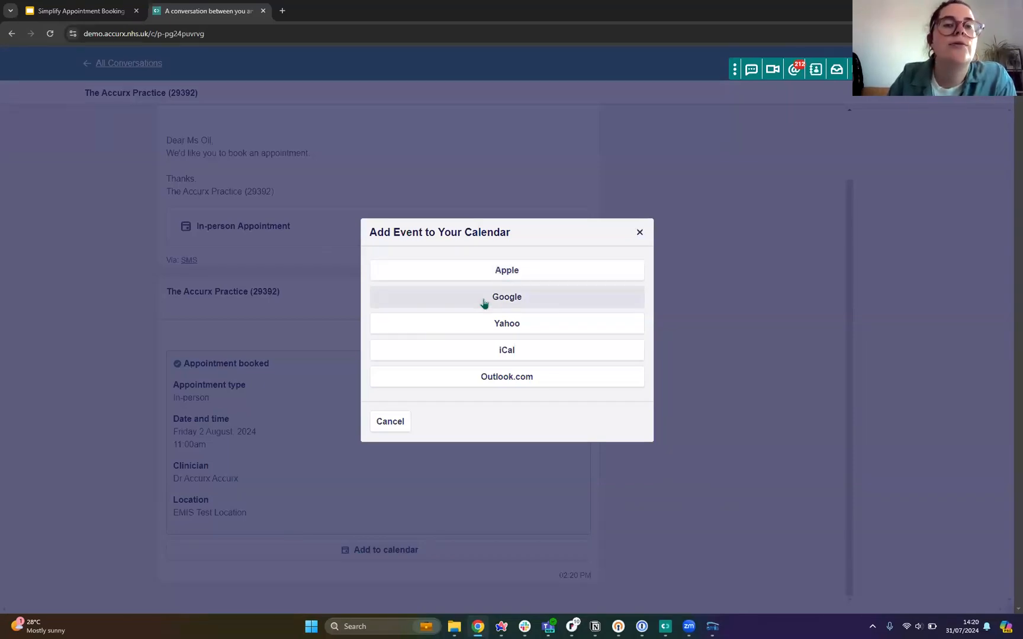
{"action": "left_click", "coordinate": [639, 233]}
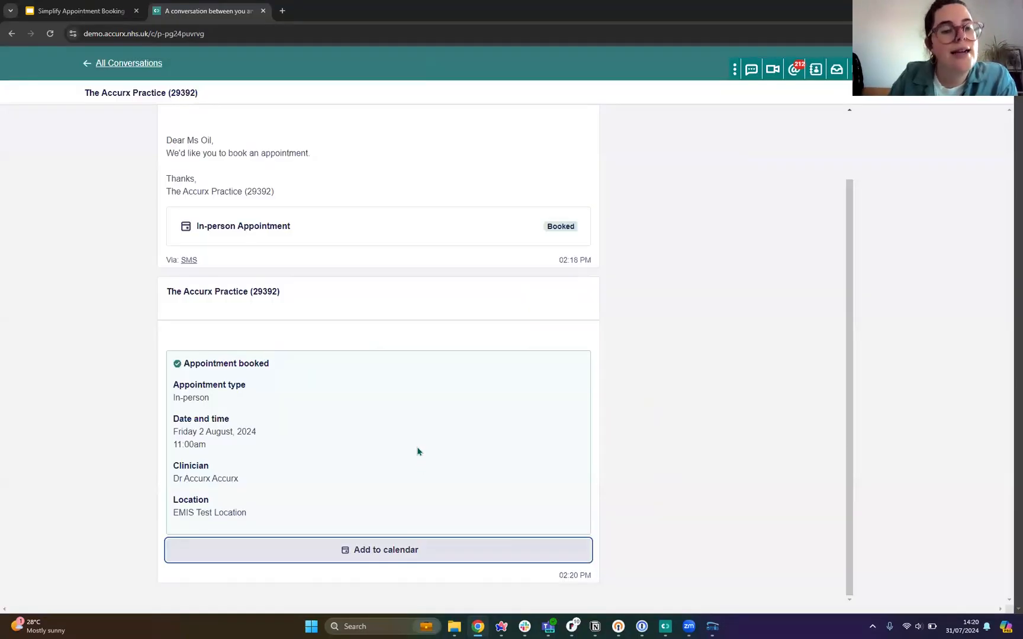
{"action": "scroll", "coordinate": [394, 452], "scroll_direction": "up", "scroll_amount": 2}
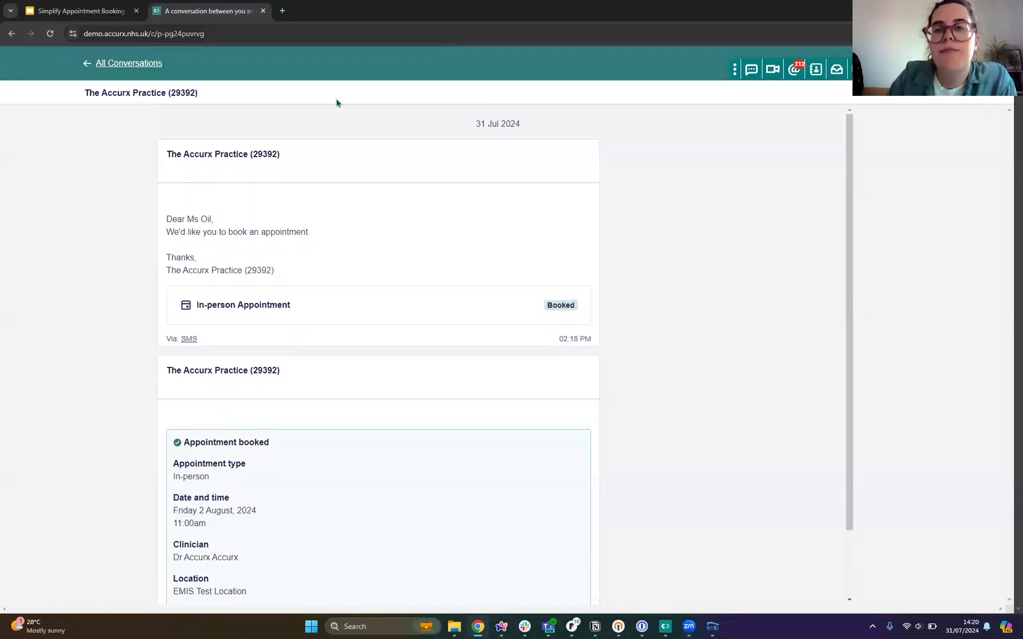
Step: Check the booked appointment in the patient's latest done conversation in the Accurx inbox and close the inbox
{"action": "left_click", "coordinate": [837, 70]}
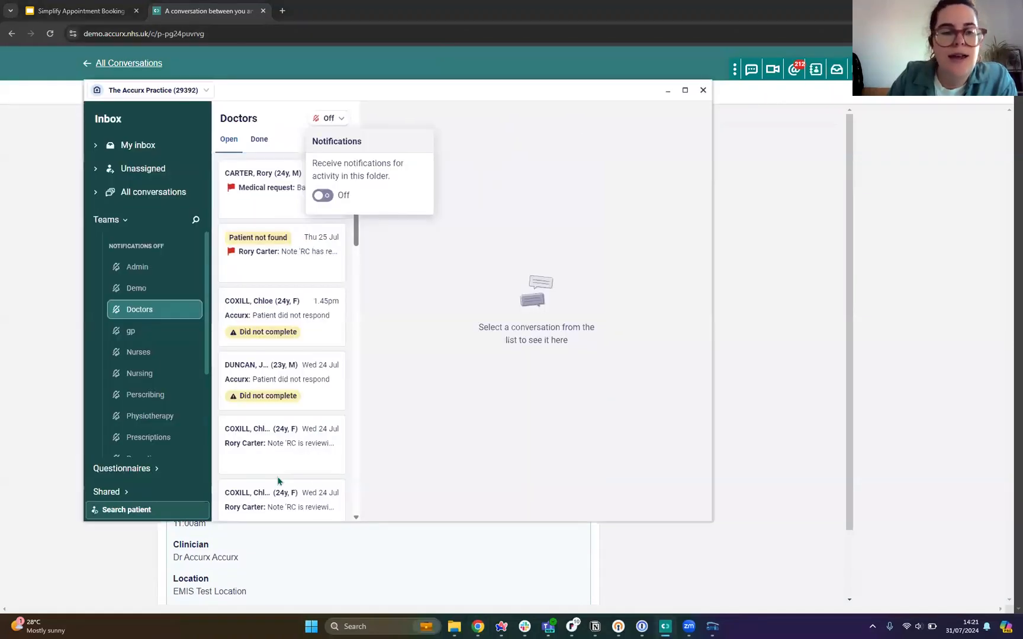
{"action": "left_click", "coordinate": [124, 483]}
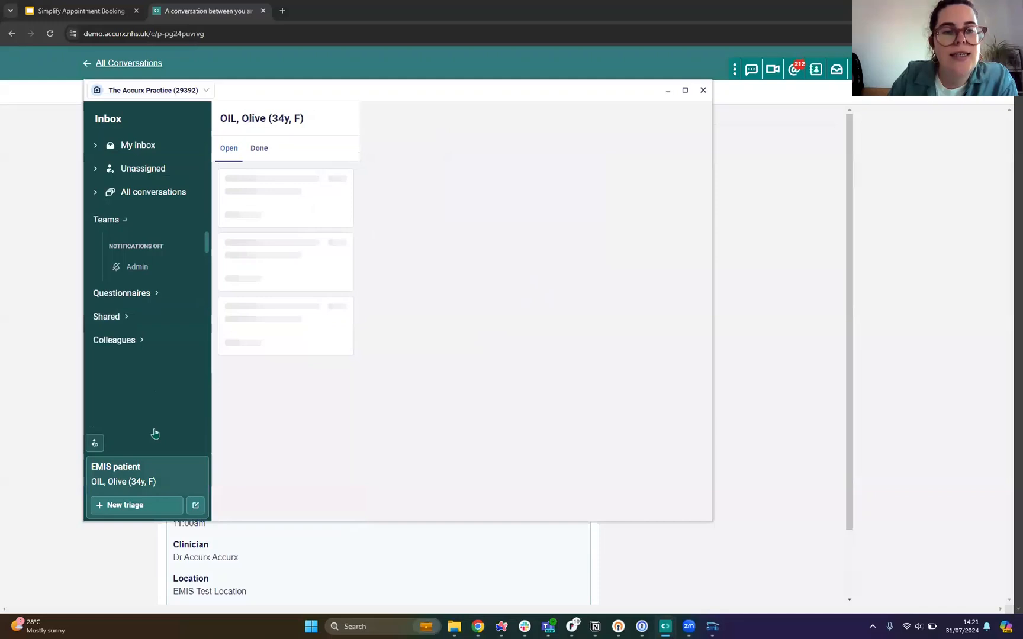
{"action": "left_click", "coordinate": [259, 149]}
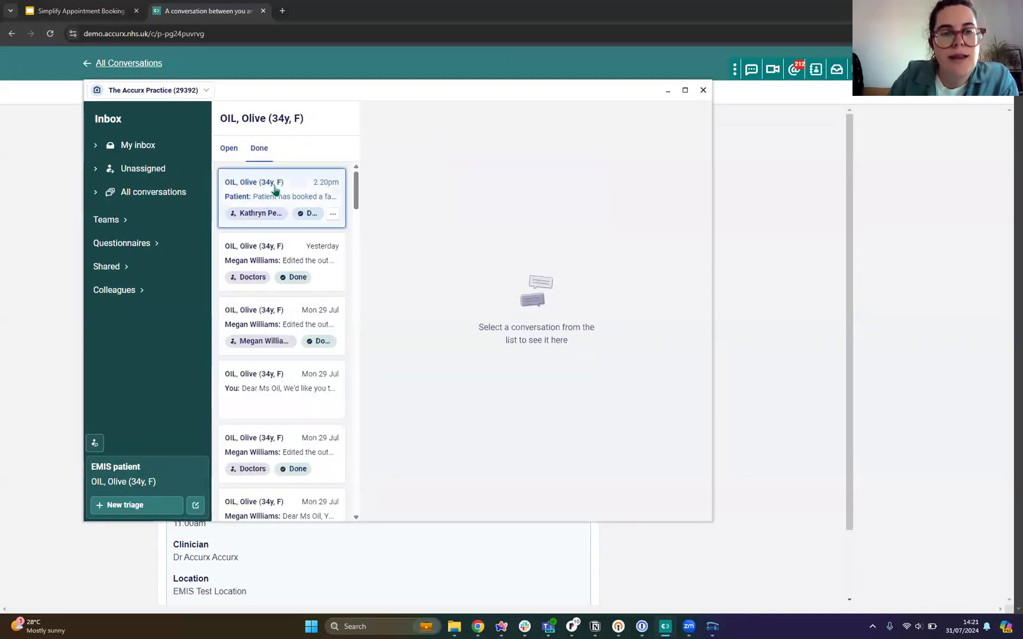
{"action": "left_click", "coordinate": [275, 190]}
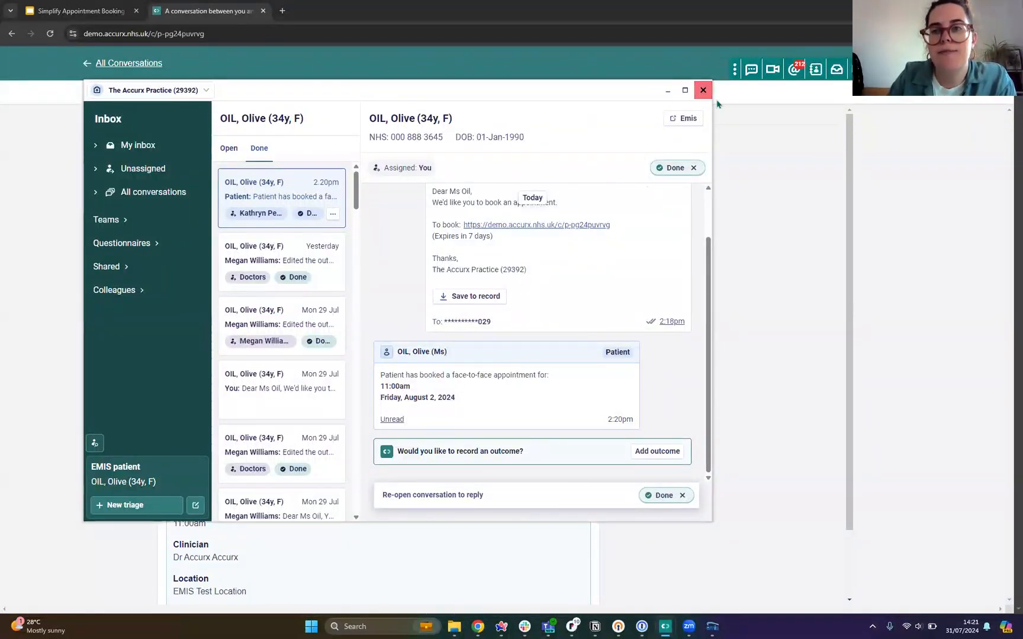
{"action": "left_click", "coordinate": [702, 92]}
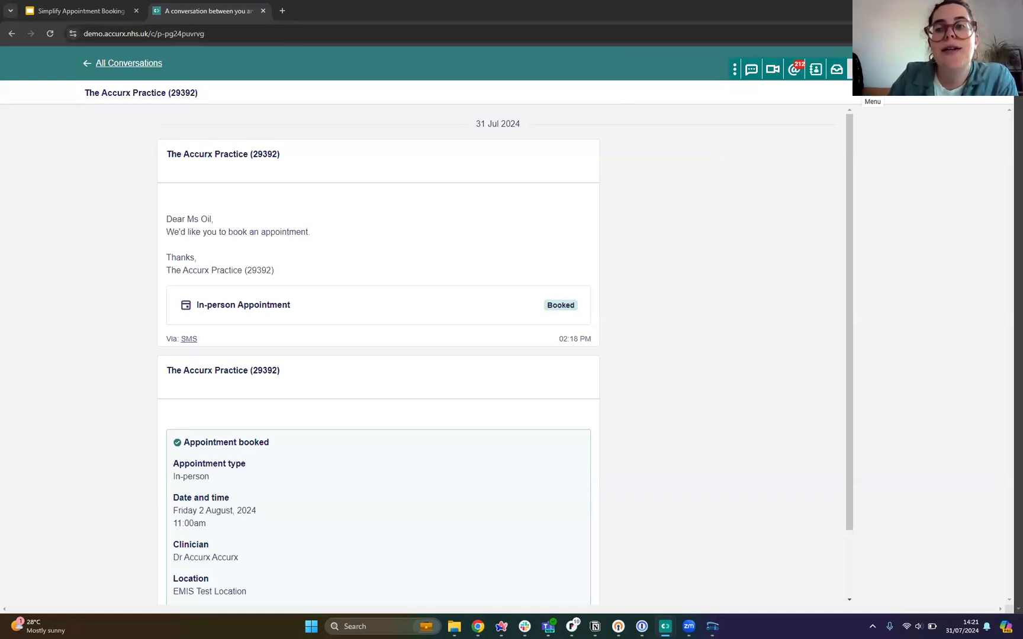
Step: Start a new batch message of the Self-Book type from Accurx Batch Messaging
{"action": "left_click", "coordinate": [859, 70]}
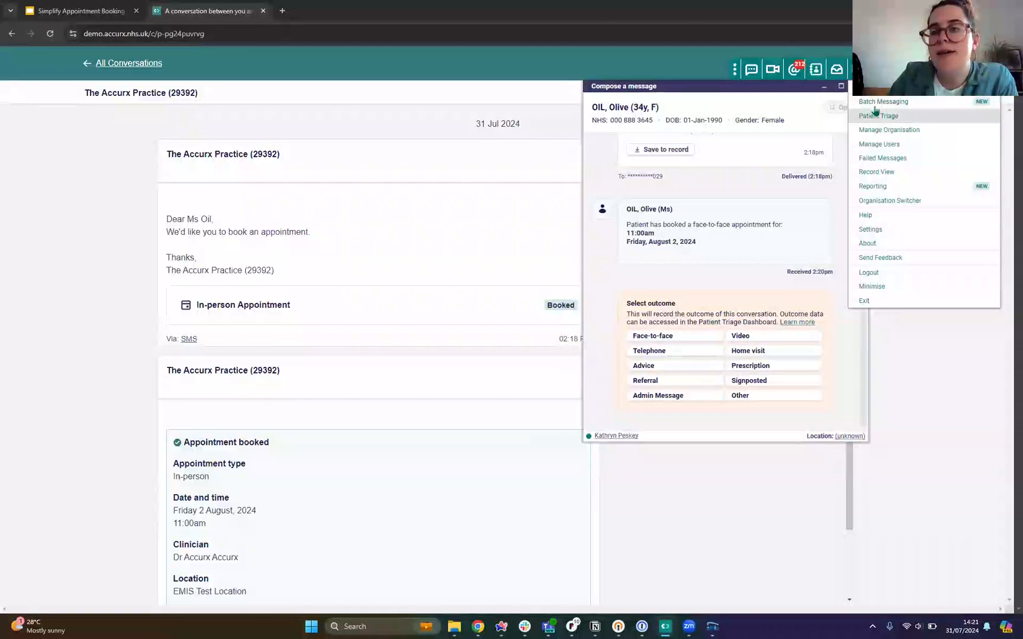
{"action": "left_click", "coordinate": [875, 105]}
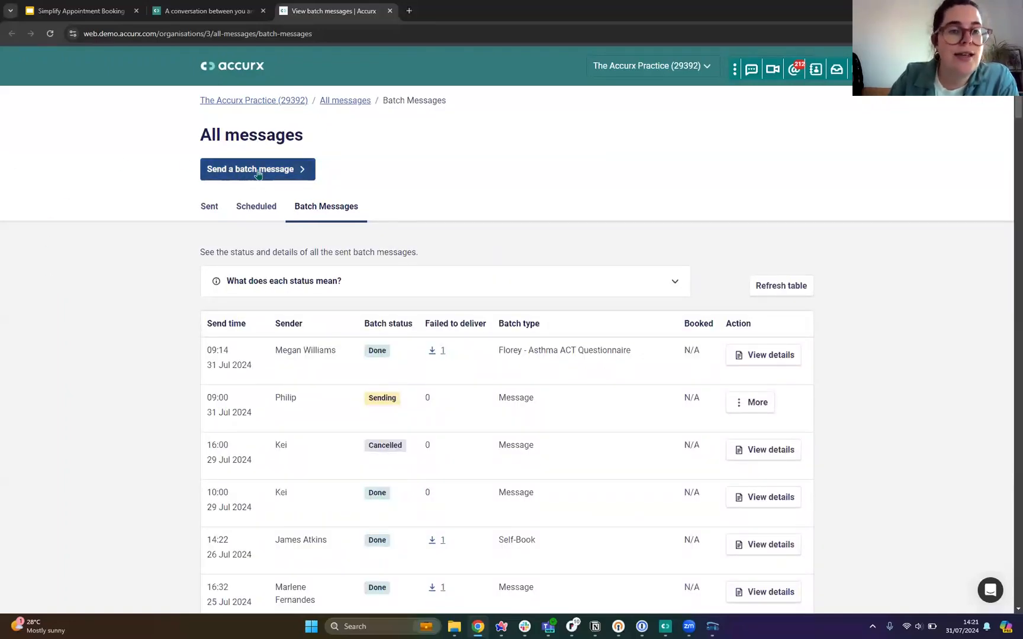
{"action": "left_click", "coordinate": [258, 174]}
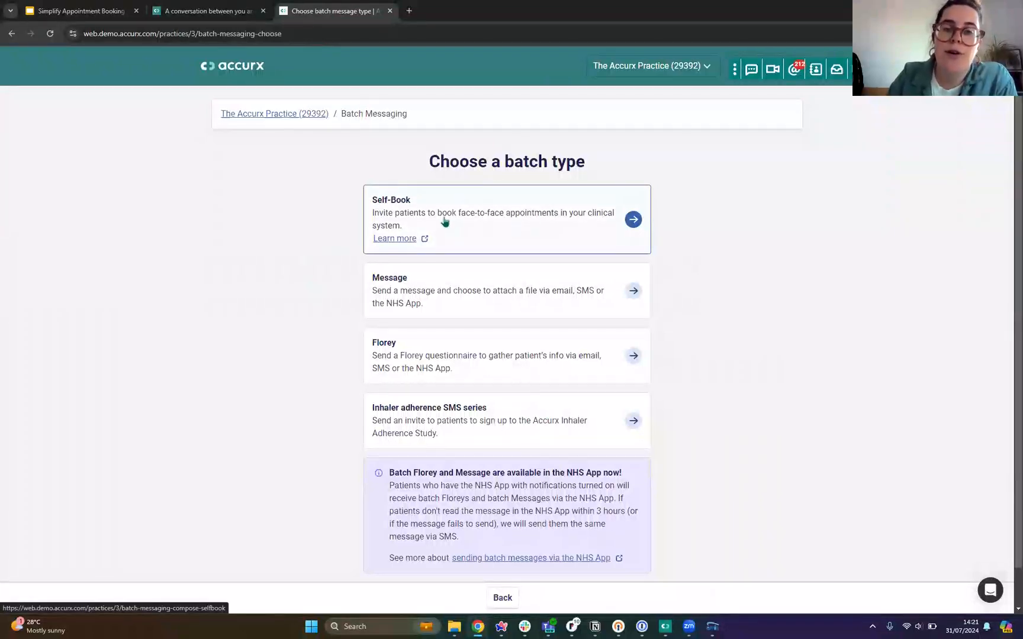
{"action": "left_click", "coordinate": [450, 214]}
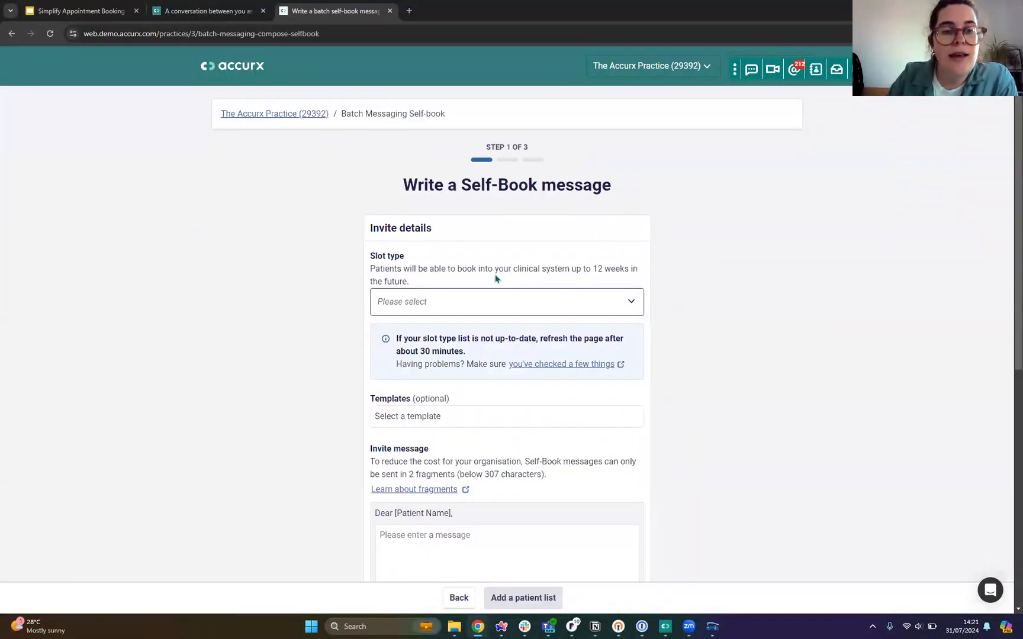
Step: Try 1 Routine as the invite's slot type and replace it with PT Routine Session
{"action": "scroll", "coordinate": [496, 276], "scroll_direction": "down", "scroll_amount": 3}
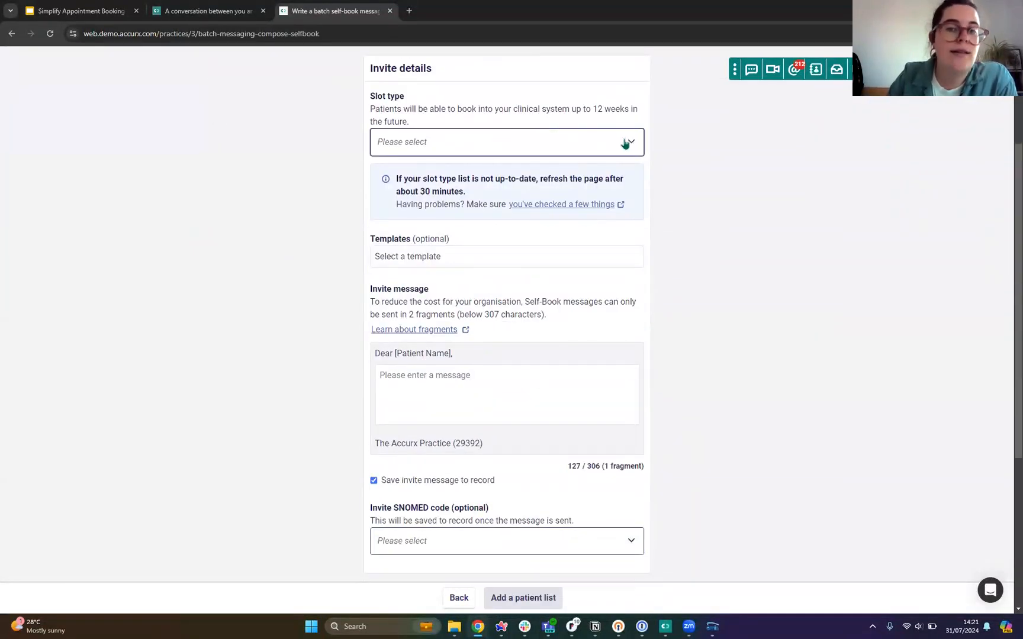
{"action": "left_click", "coordinate": [624, 144]}
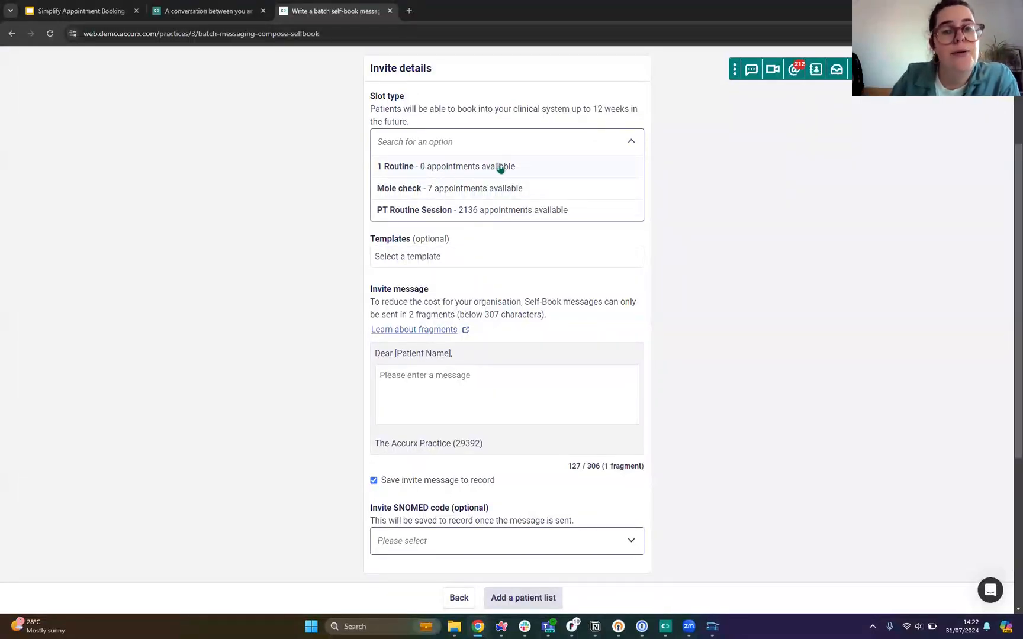
{"action": "left_click", "coordinate": [448, 171]}
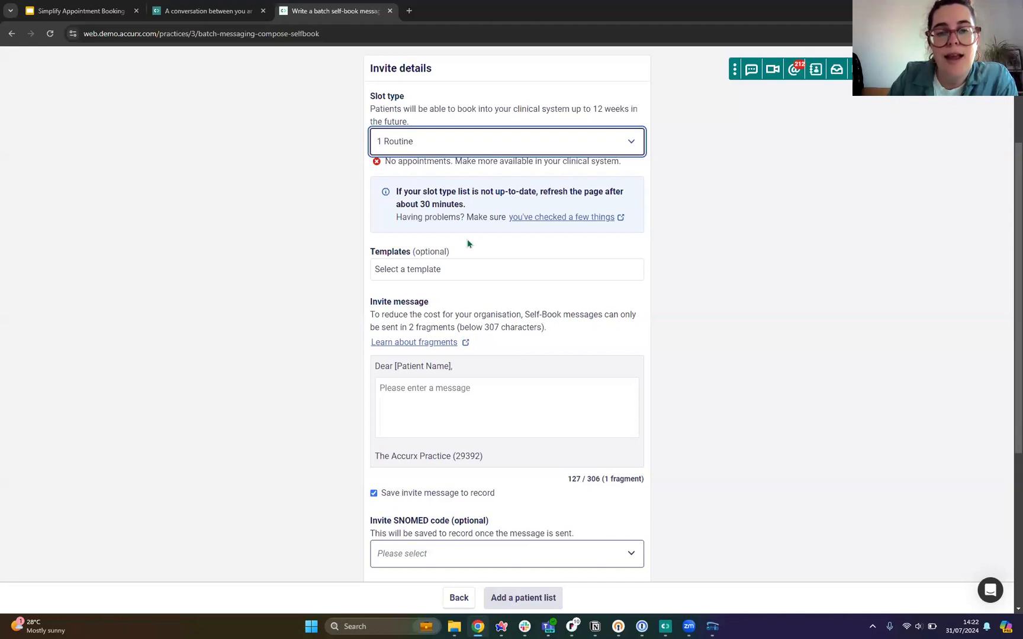
{"action": "left_click", "coordinate": [484, 136]}
{"action": "left_click", "coordinate": [418, 214]}
{"action": "scroll", "coordinate": [201, 125], "scroll_direction": "down", "scroll_amount": 2}
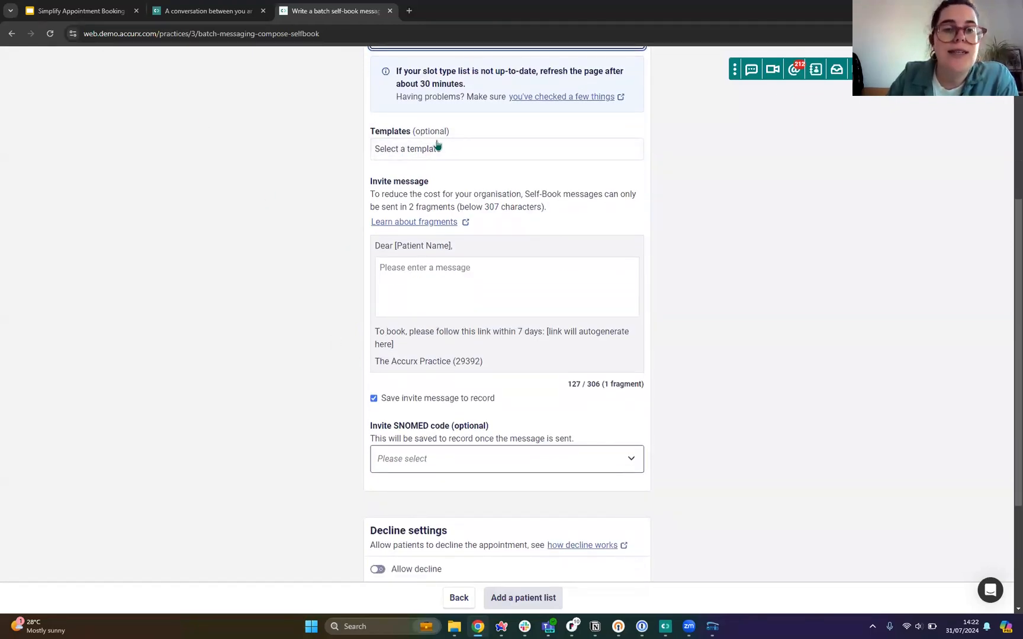
{"action": "left_click", "coordinate": [414, 267]}
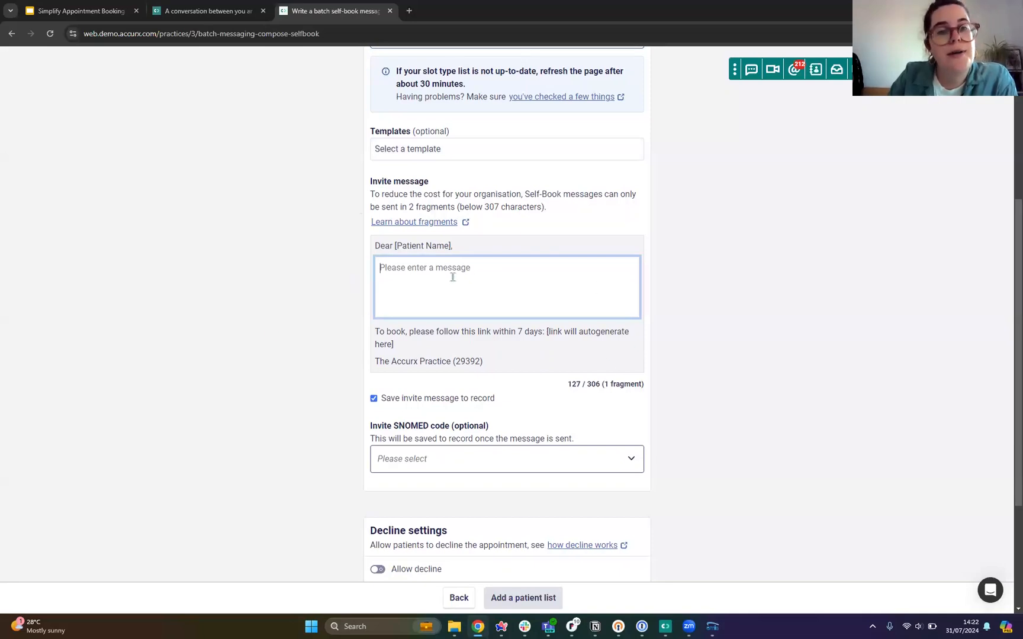
Step: Search the invite SNOMED codes for "smea" and set the code to Cervical smear - 1st call
{"action": "scroll", "coordinate": [363, 305], "scroll_direction": "down", "scroll_amount": 2}
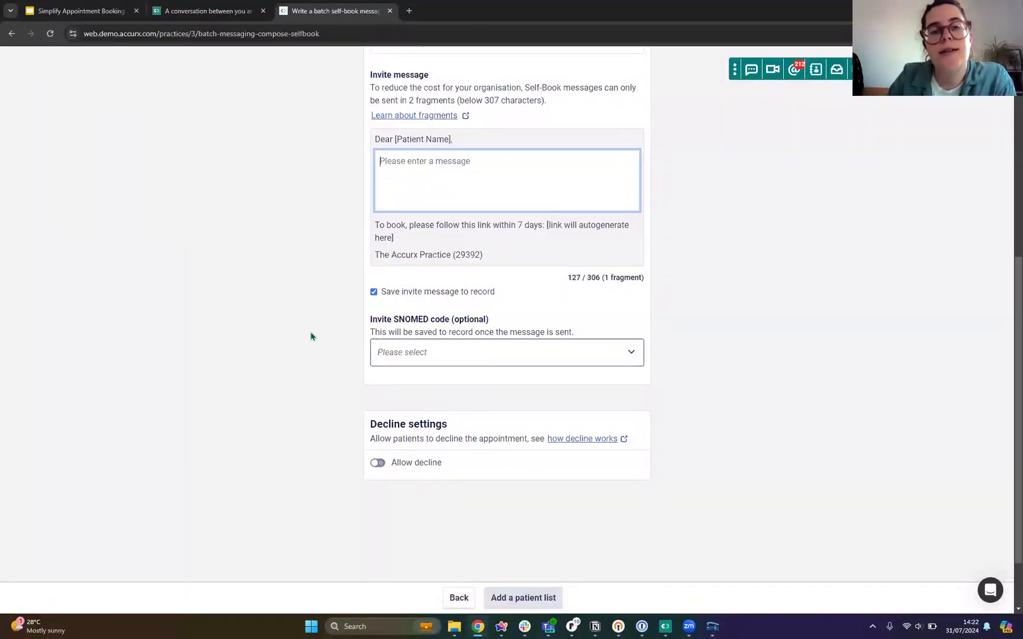
{"action": "left_click", "coordinate": [631, 354]}
{"action": "scroll", "coordinate": [466, 422], "scroll_direction": "down", "scroll_amount": 5}
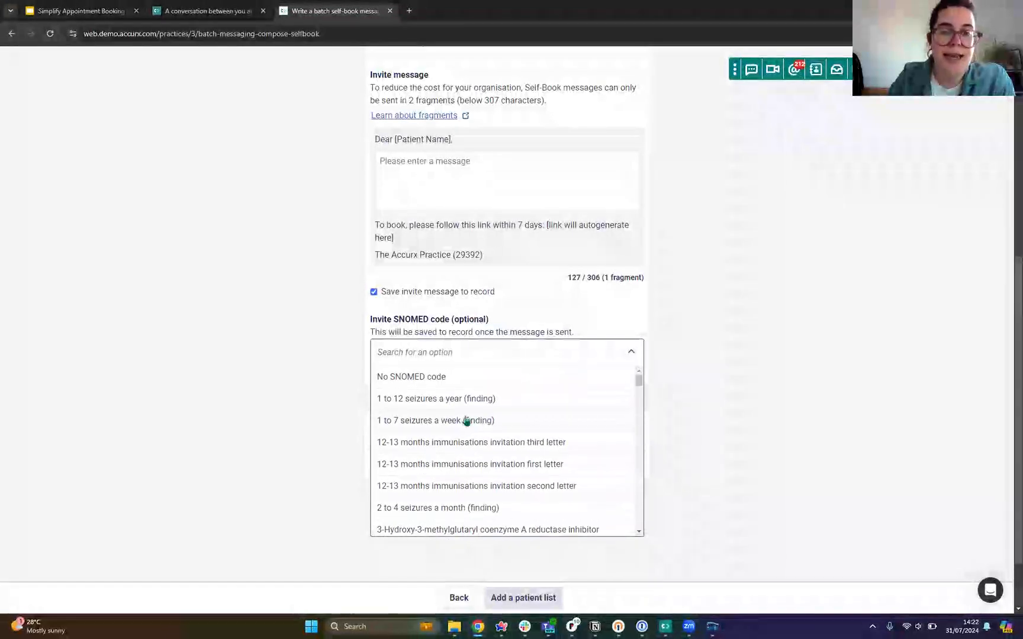
{"action": "left_click", "coordinate": [438, 350]}
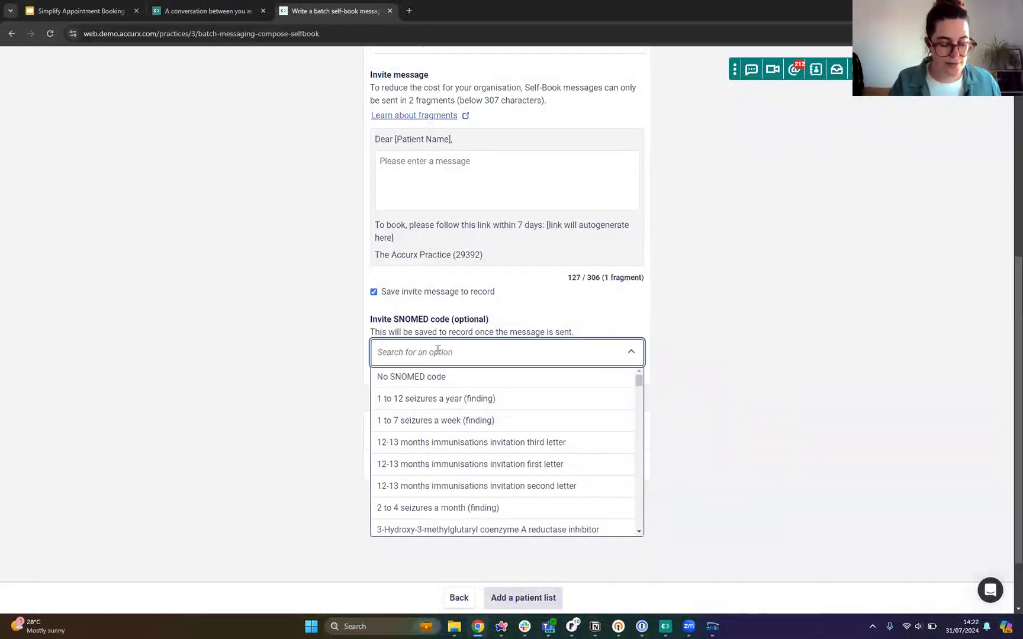
{"action": "type", "text": "mea"}
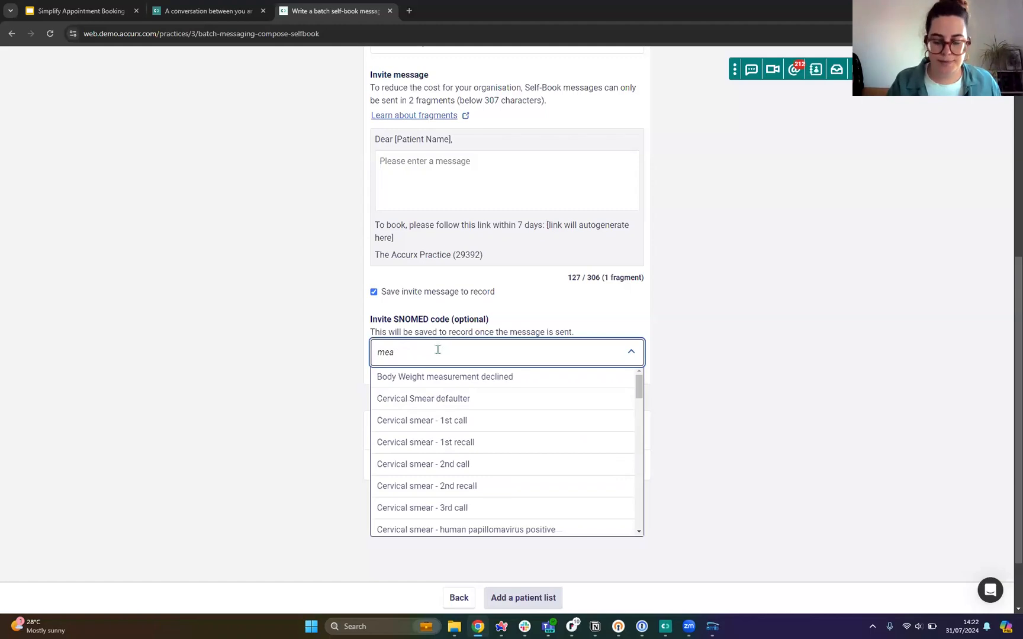
{"action": "key", "text": "BackSpace"}
{"action": "key", "text": "BackSpace"}
{"action": "key", "text": "BackSpace"}
{"action": "type", "text": "smea"}
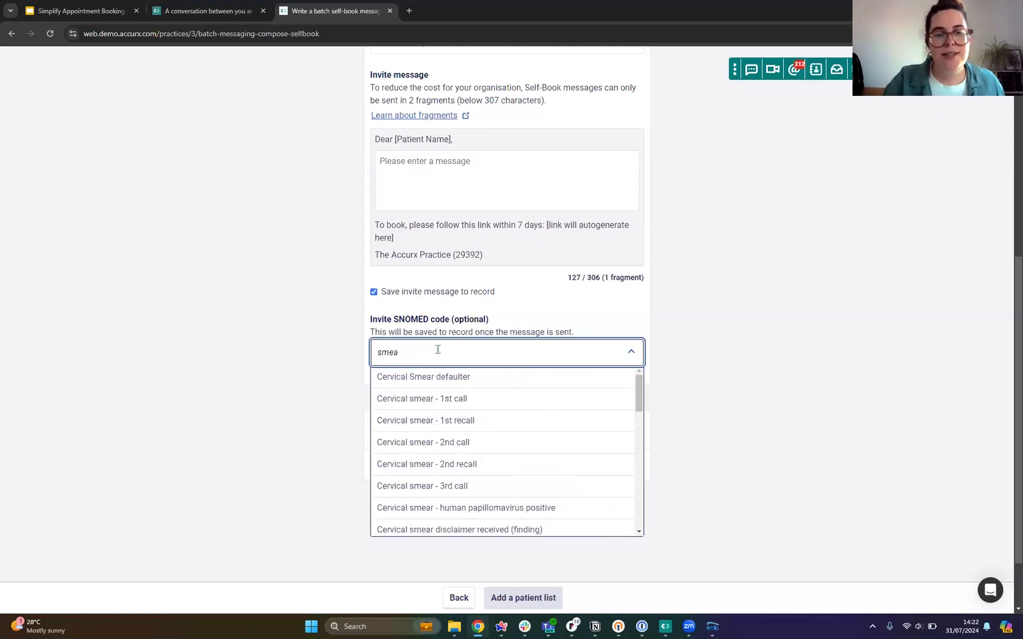
{"action": "left_click", "coordinate": [407, 396]}
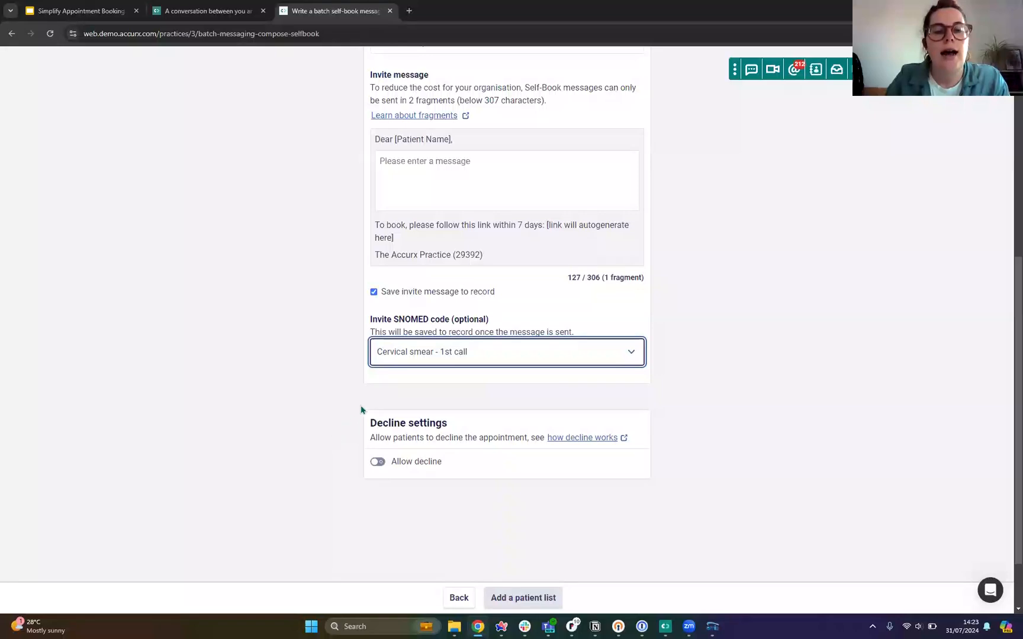
{"action": "left_click", "coordinate": [288, 387]}
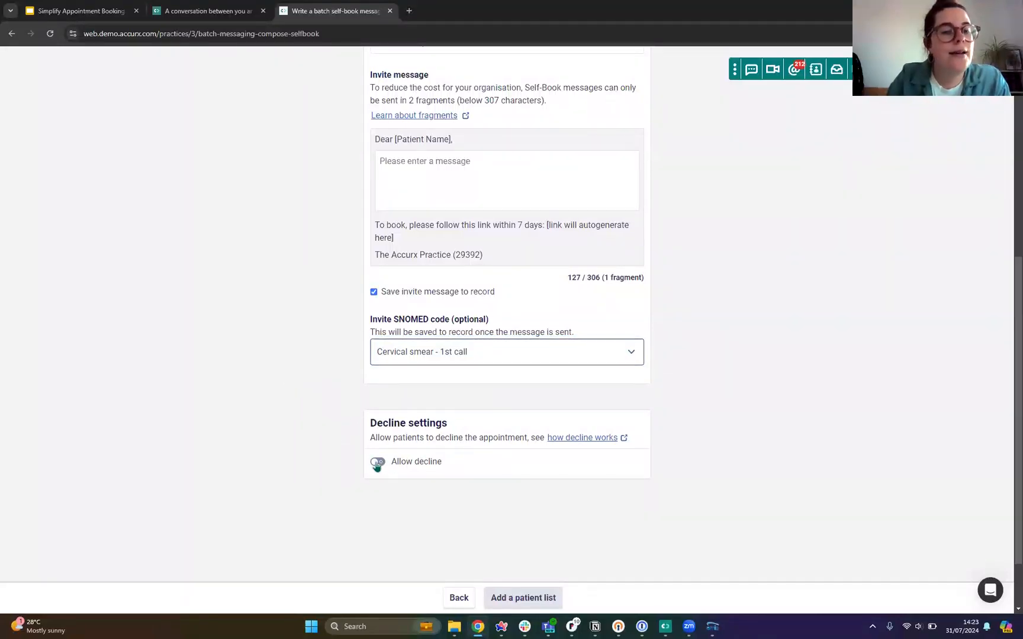
Step: Allow patients to decline the appointment and set the decline SNOMED code to Cervical Smear defaulter
{"action": "left_click", "coordinate": [374, 465]}
{"action": "scroll", "coordinate": [331, 457], "scroll_direction": "down", "scroll_amount": 3}
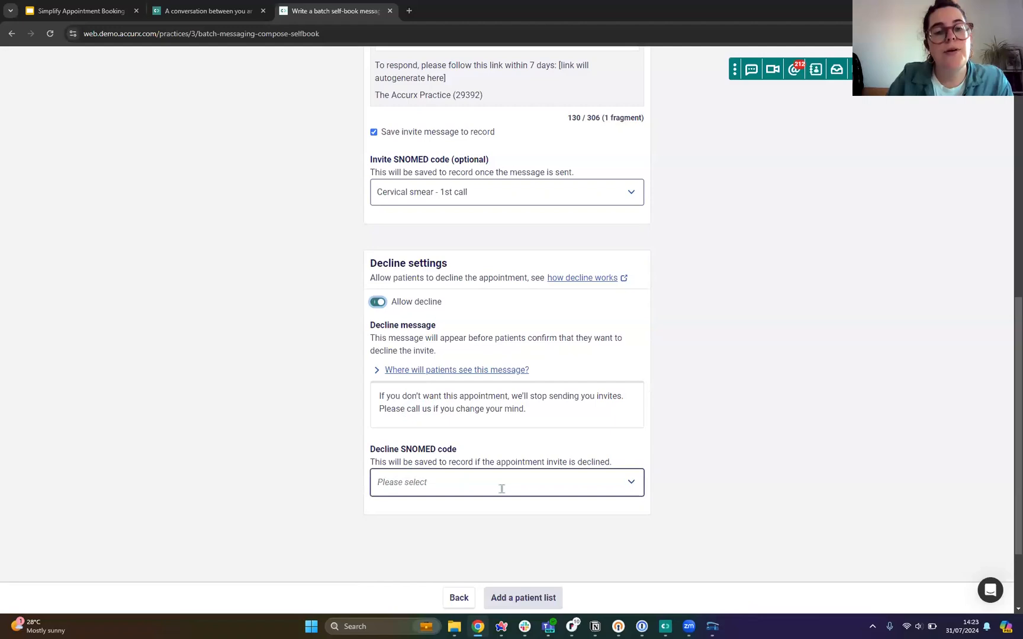
{"action": "left_click", "coordinate": [631, 486]}
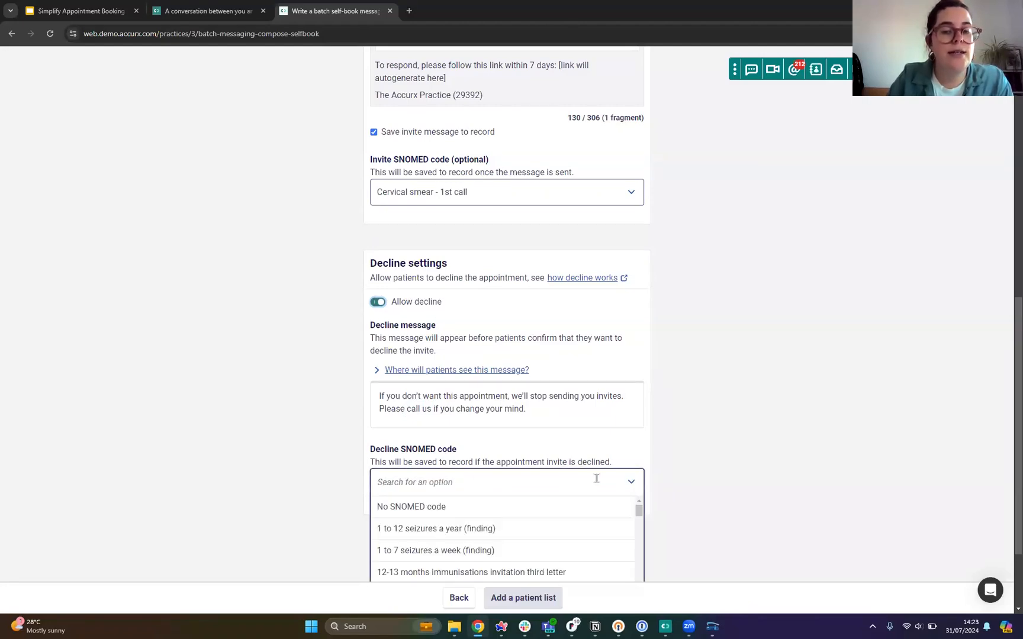
{"action": "type", "text": "smer"}
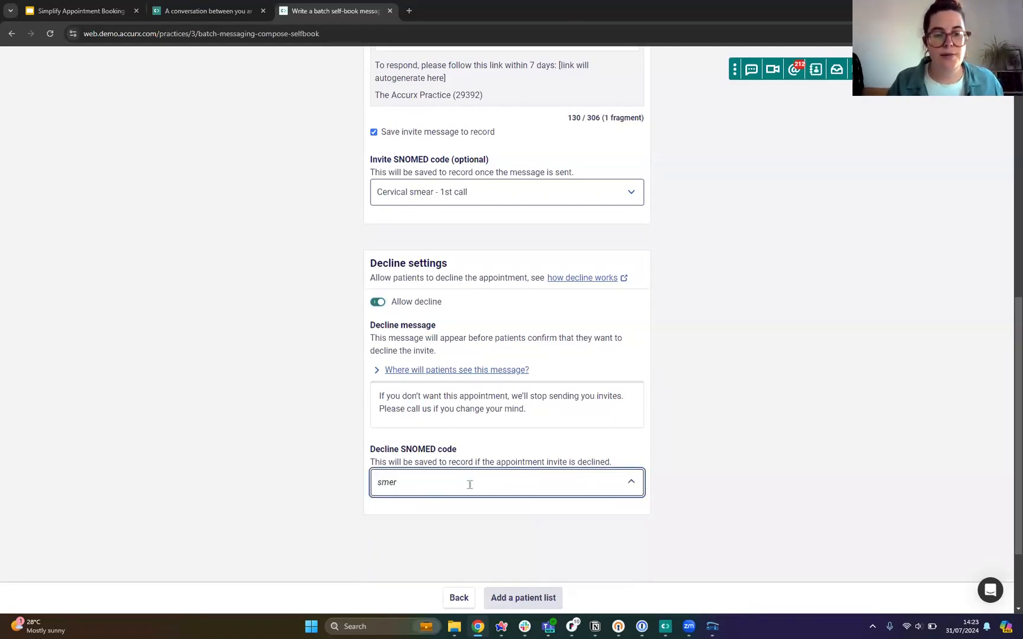
{"action": "key", "text": "BackSpace"}
{"action": "type", "text": "ar"}
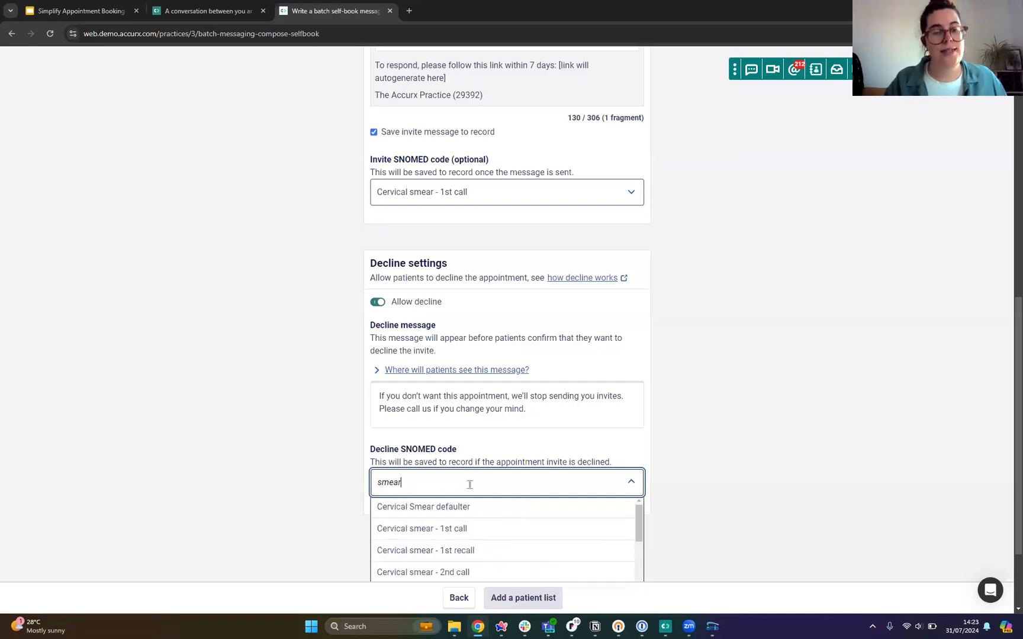
{"action": "scroll", "coordinate": [466, 493], "scroll_direction": "down", "scroll_amount": 2}
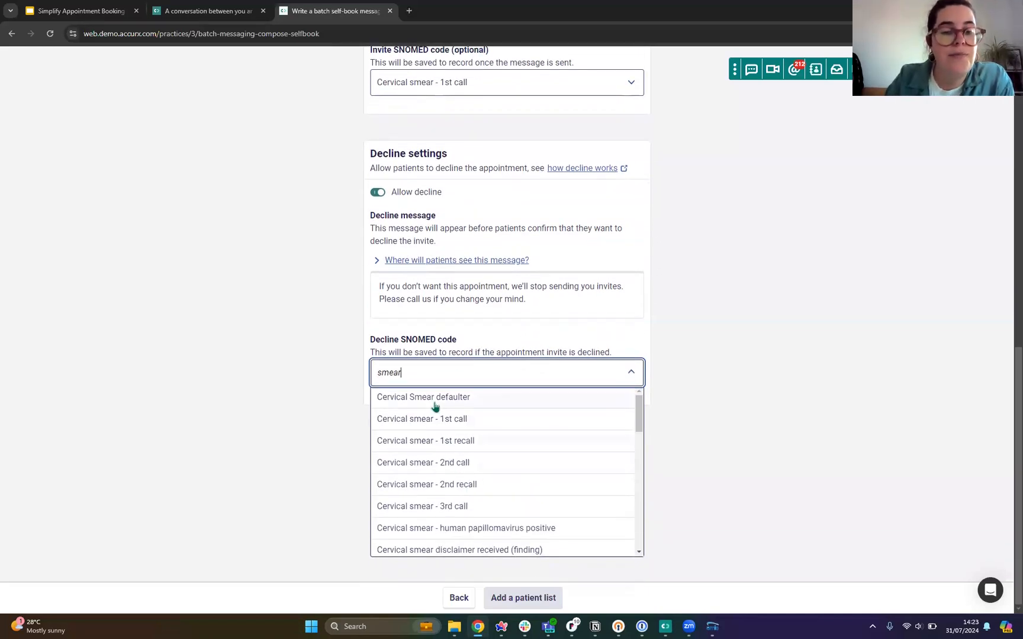
{"action": "left_click", "coordinate": [402, 398]}
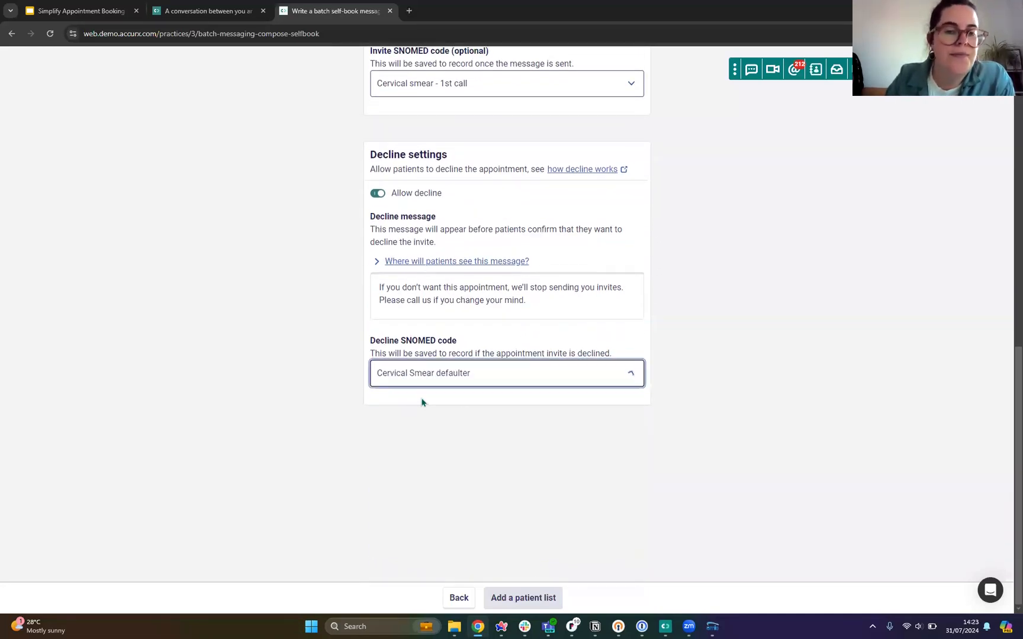
{"action": "scroll", "coordinate": [540, 484], "scroll_direction": "up", "scroll_amount": 10}
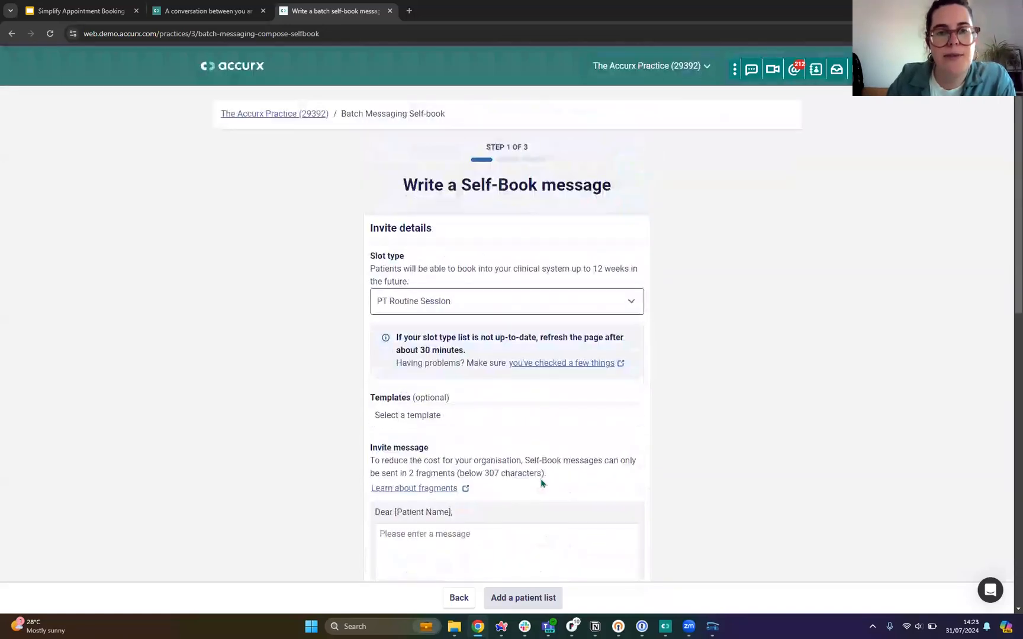